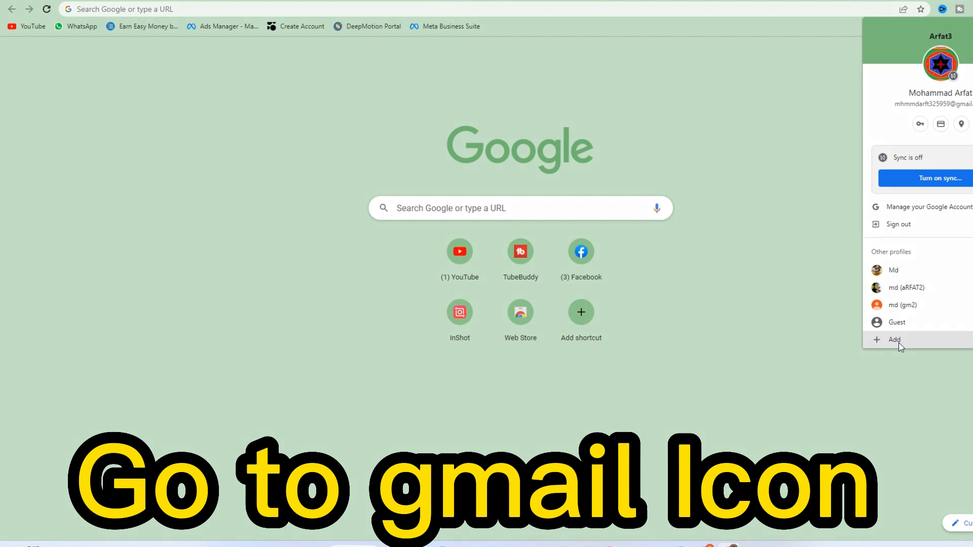
- From the profile avatar menu, choose Add under Other profiles to start a new profile
left_click_drag(854, 337, 941, 341)
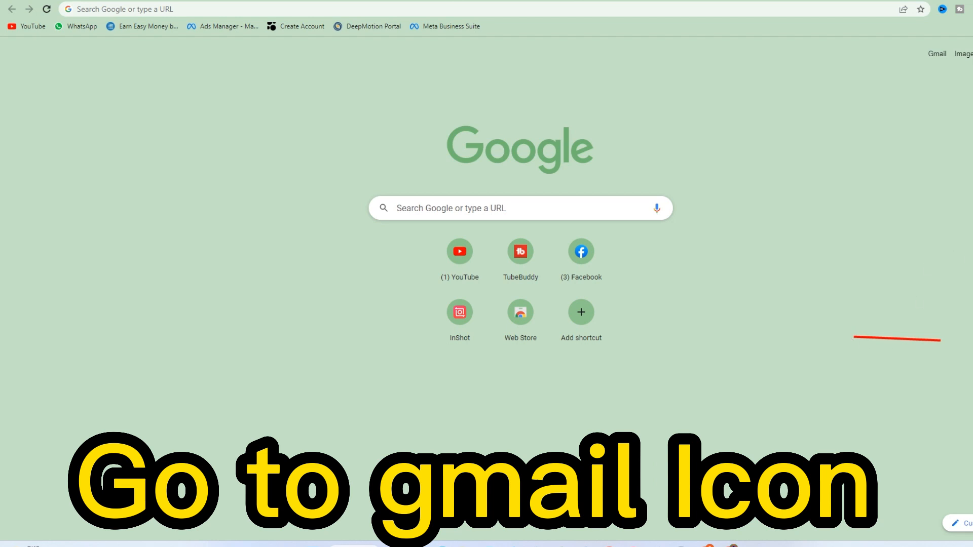
key("Escape")
left_click(972, 9)
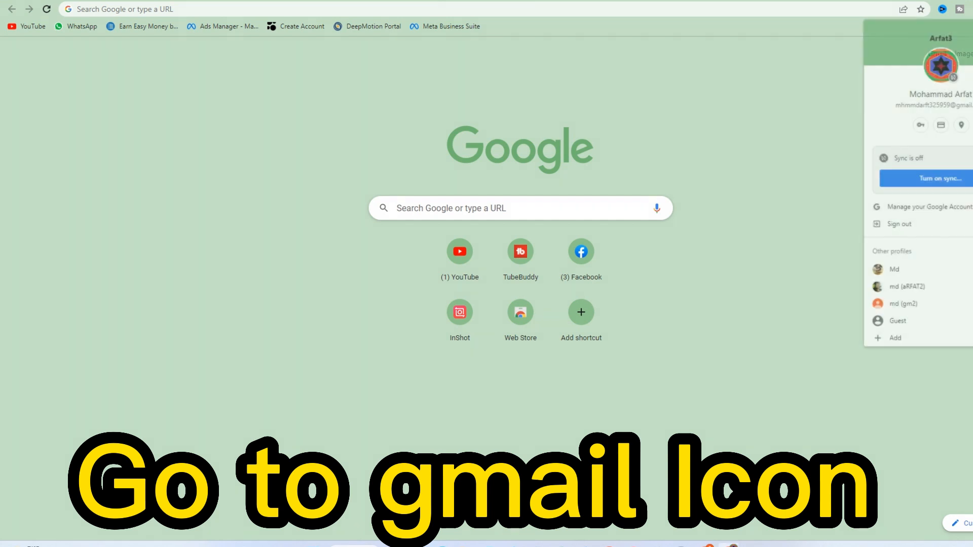
left_click(894, 339)
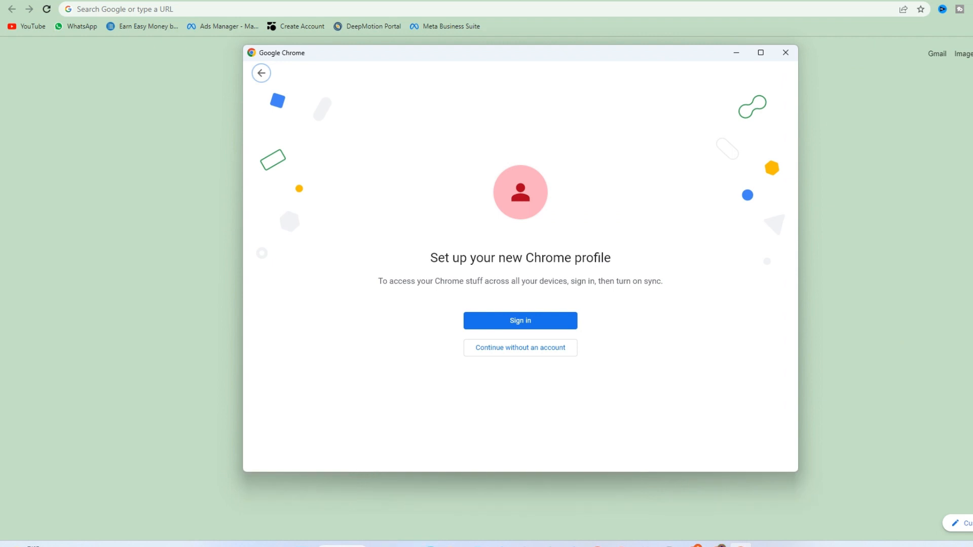
- Continue without an account and pick the Dark red and orange theme for the profile
left_click_drag(461, 334, 605, 371)
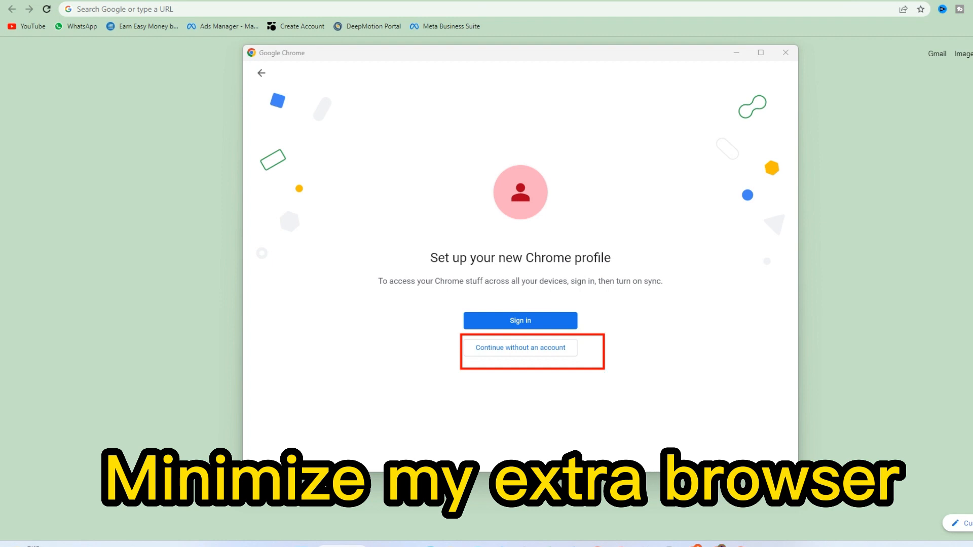
left_click(524, 354)
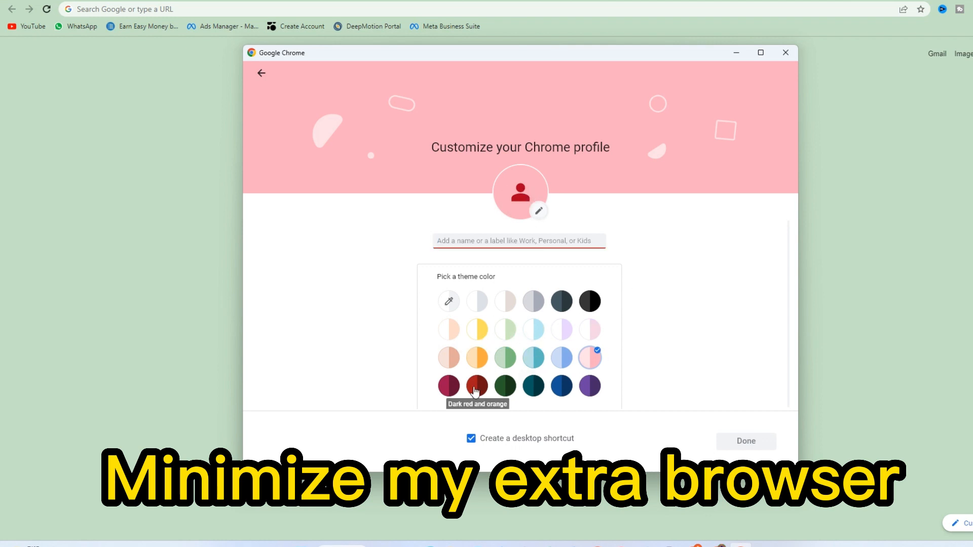
left_click(477, 386)
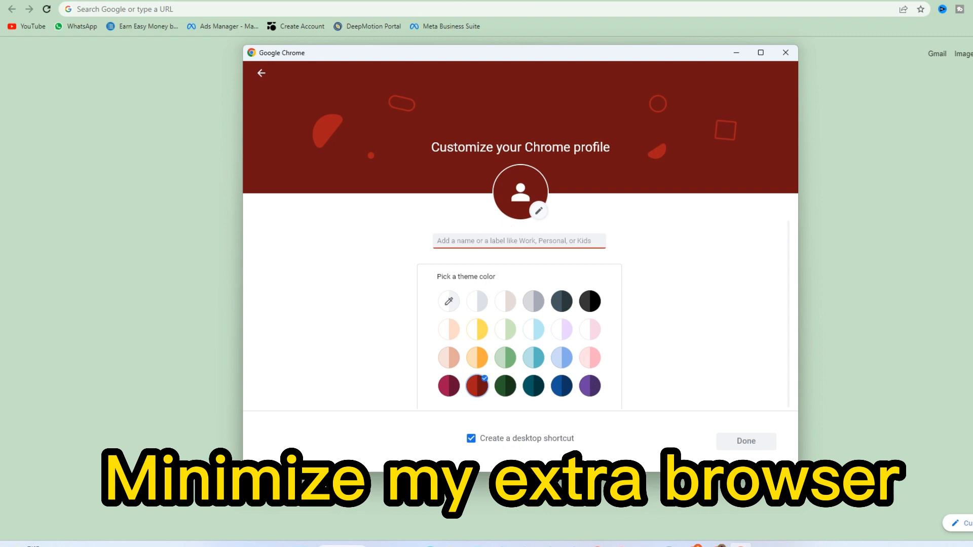
- Give the profile a short name and finish creating it with Done
left_click_drag(426, 229, 613, 256)
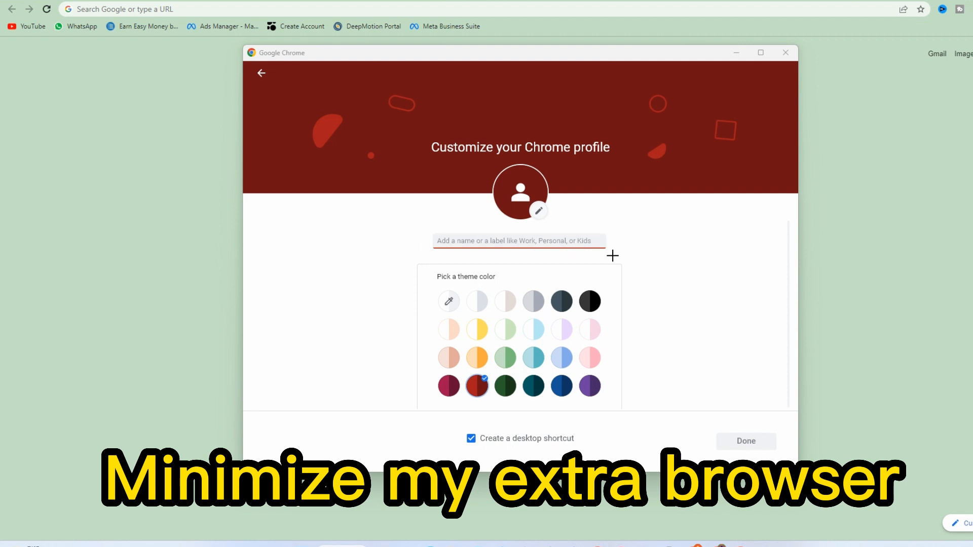
left_click(500, 243)
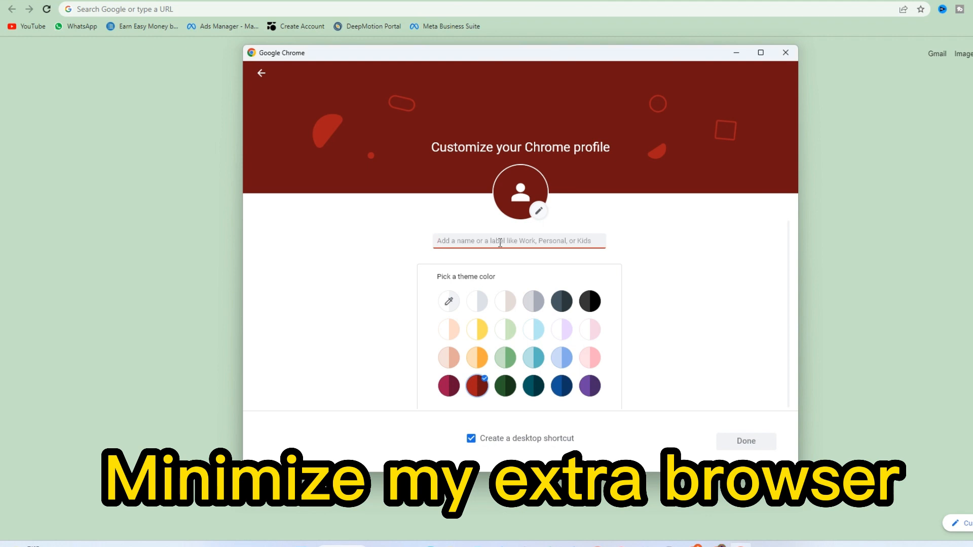
type("md a")
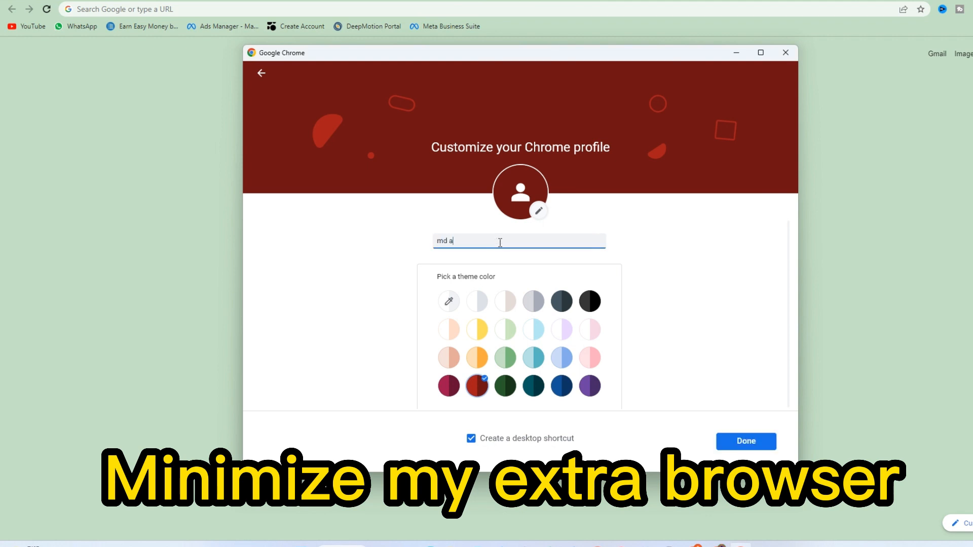
key("BackSpace")
key("BackSpace")
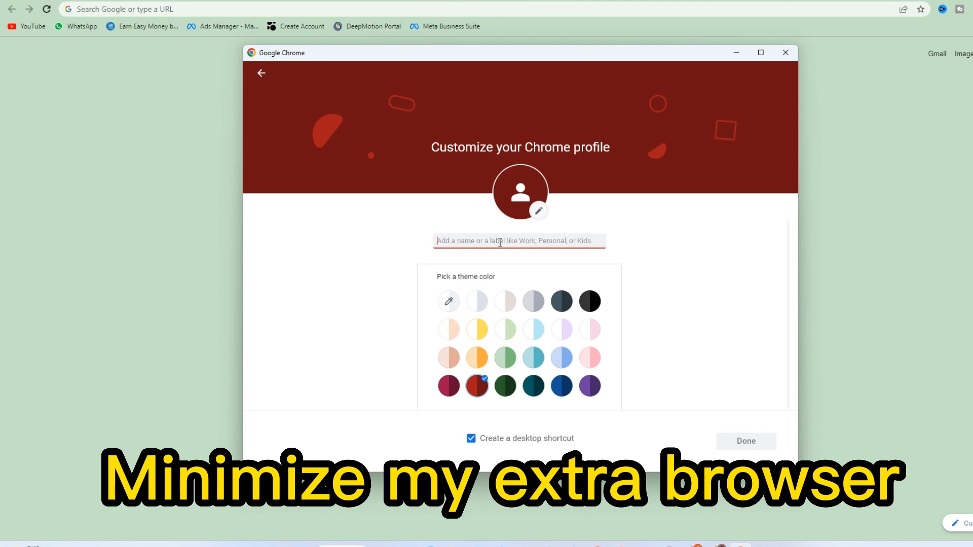
type("MD")
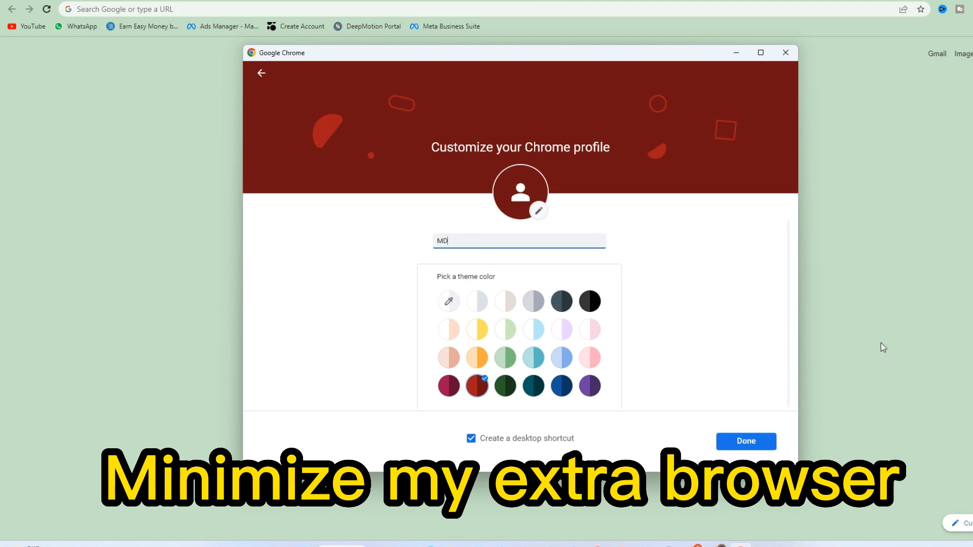
left_click_drag(713, 408, 798, 476)
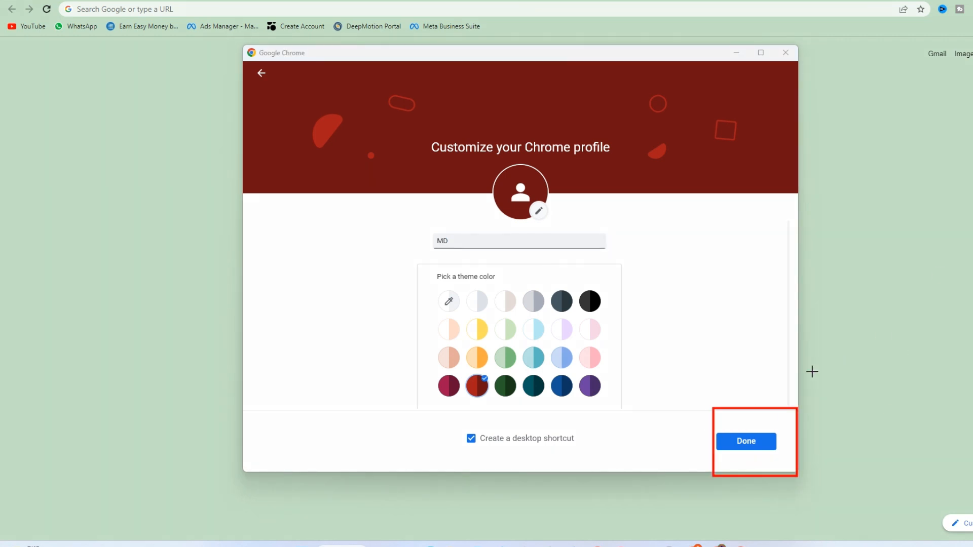
key("ctrl+z")
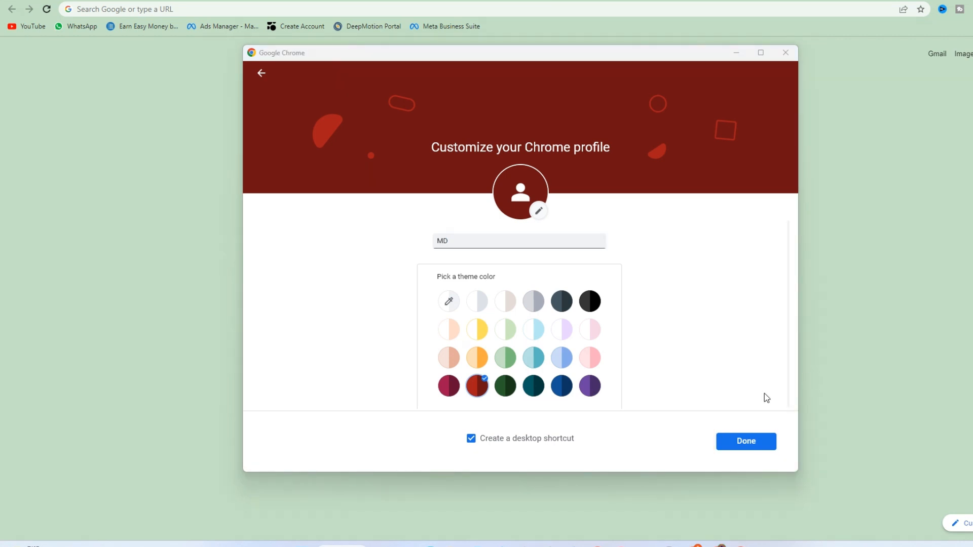
left_click(747, 440)
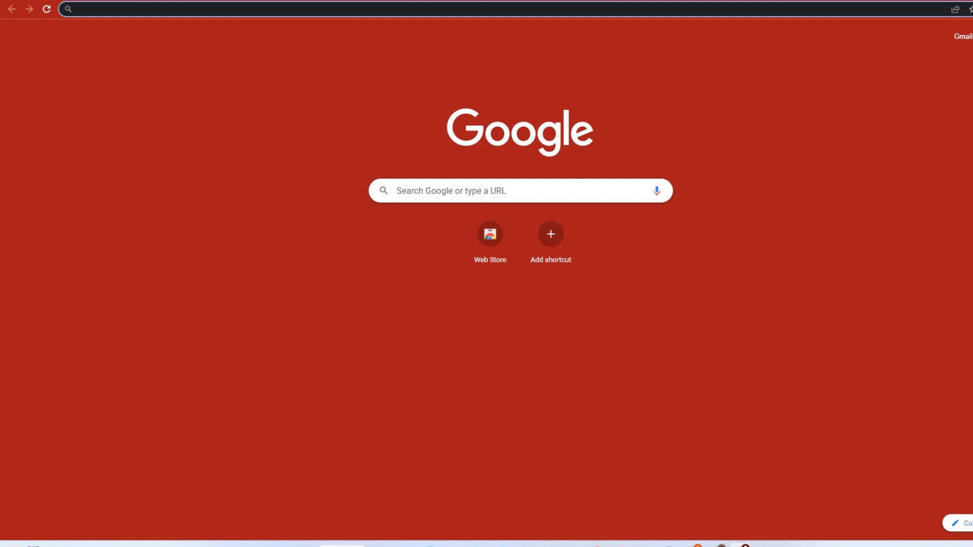
- Open the Gmail page and dismiss the page translation offer
mouse_move(817, 197)
left_mouse_down()
mouse_move(894, 134)
mouse_move(961, 39)
left_mouse_up()
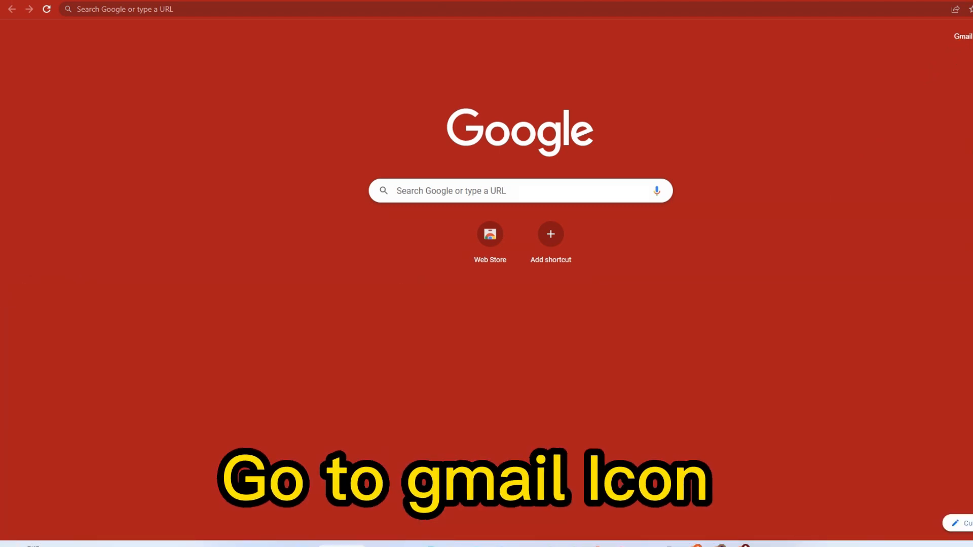
left_click(963, 40)
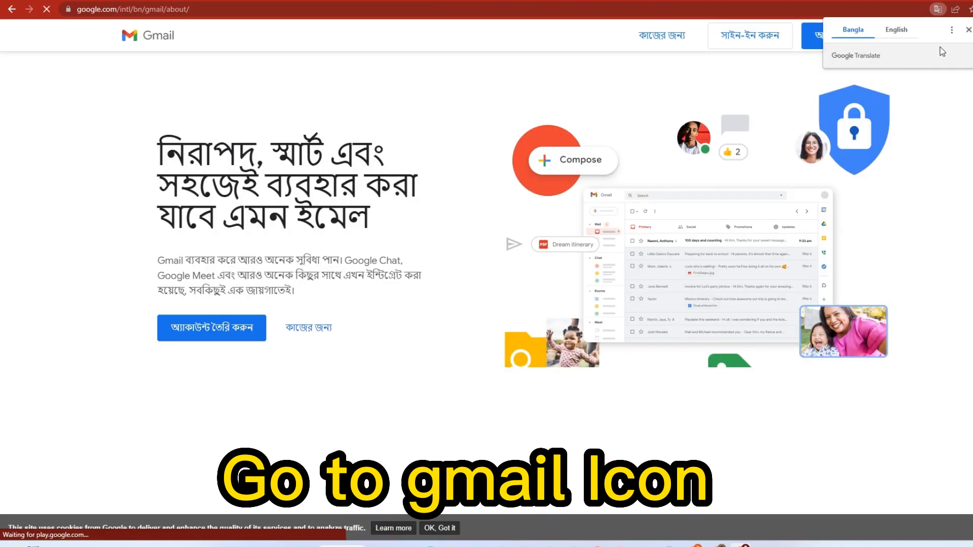
left_click(968, 29)
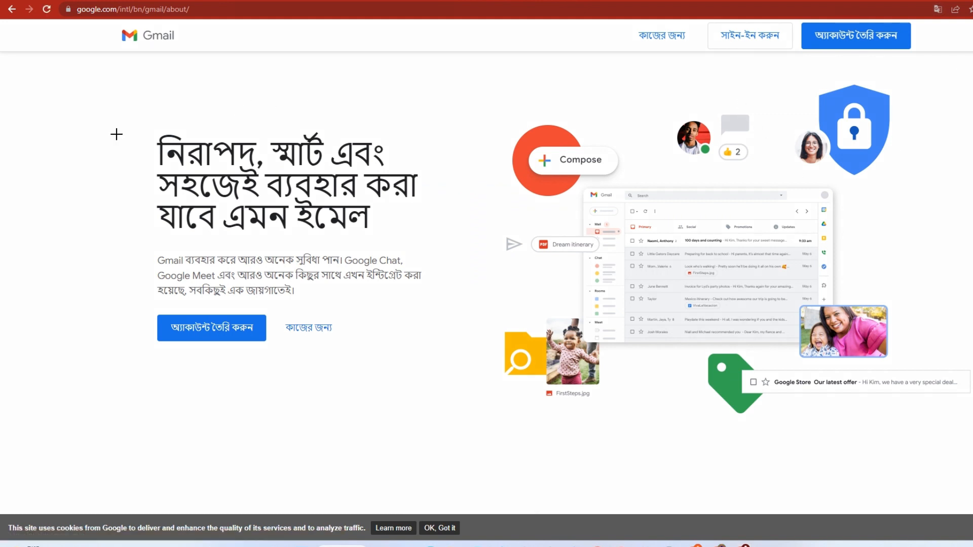
- Choose অ্যাকাউন্ট তৈরি করুন (Create account) on the Gmail about page
mouse_move(99, 114)
left_mouse_down()
mouse_move(232, 169)
mouse_move(439, 398)
left_mouse_up()
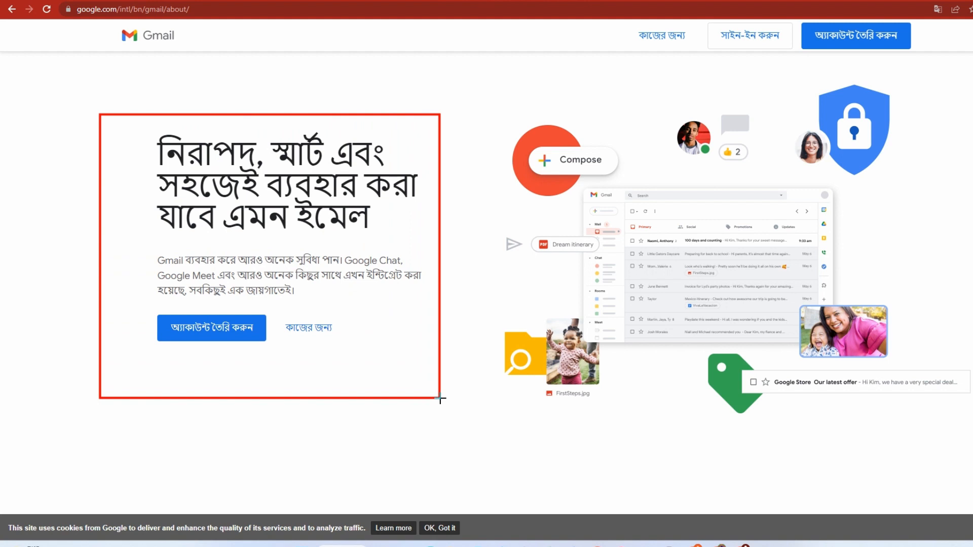
mouse_move(498, 74)
left_mouse_down()
mouse_move(972, 243)
mouse_move(972, 445)
left_mouse_up()
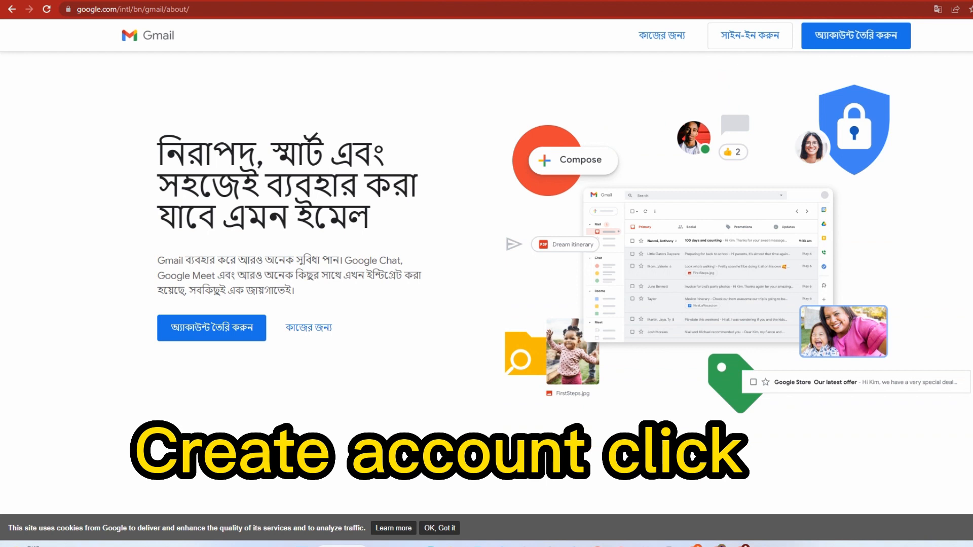
left_click_drag(624, 22, 693, 58)
mouse_move(702, 19)
left_mouse_down()
mouse_move(806, 76)
mouse_move(800, 56)
left_mouse_up()
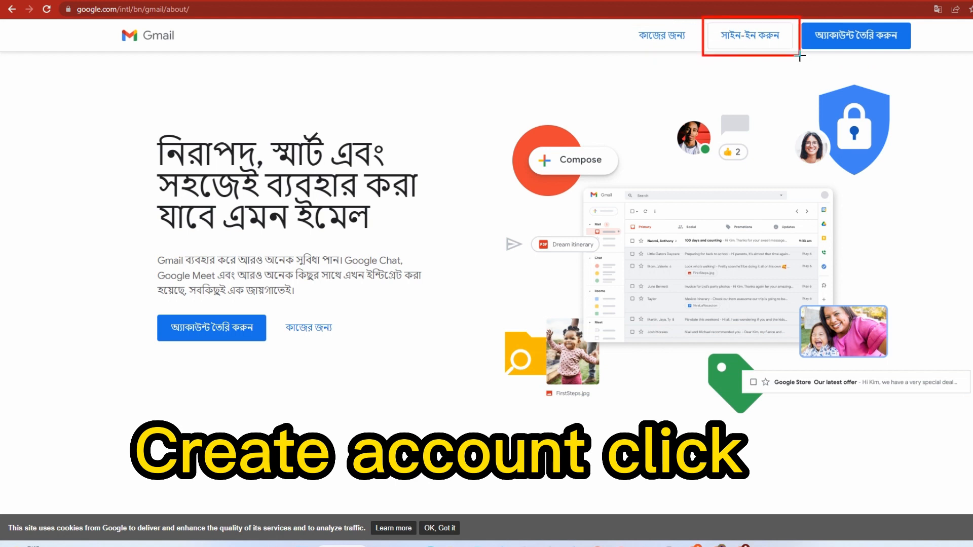
mouse_move(792, 19)
left_mouse_down()
mouse_move(938, 73)
mouse_move(933, 60)
left_mouse_up()
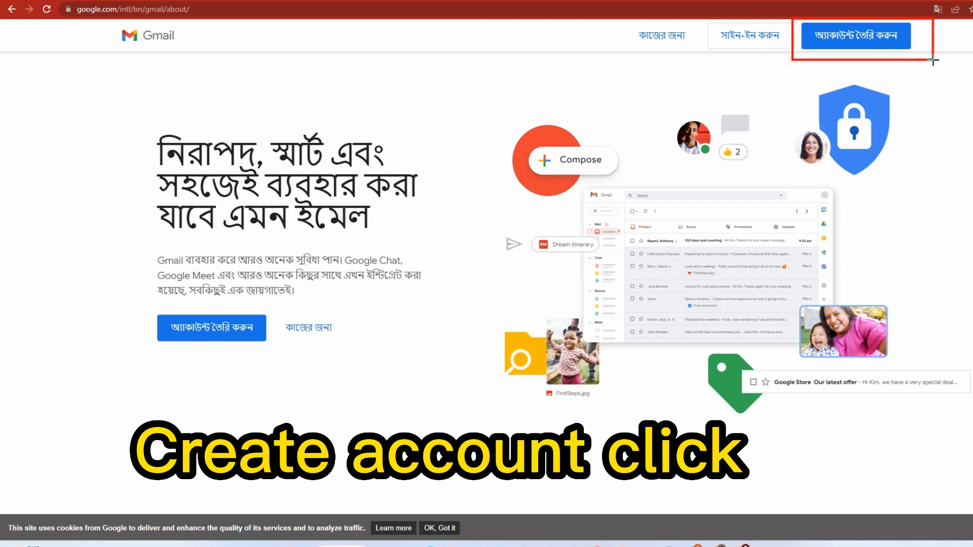
key("Escape")
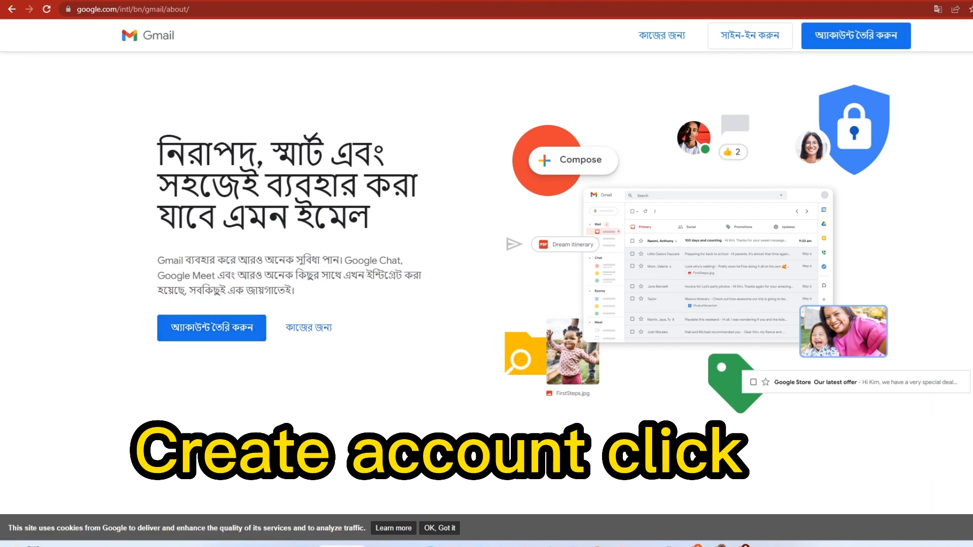
left_click_drag(143, 308, 280, 349)
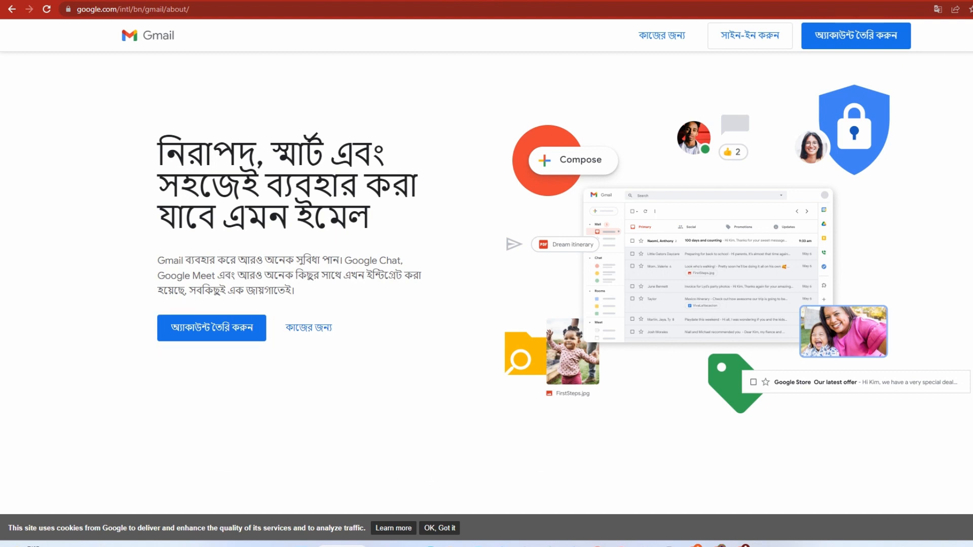
left_click(185, 327)
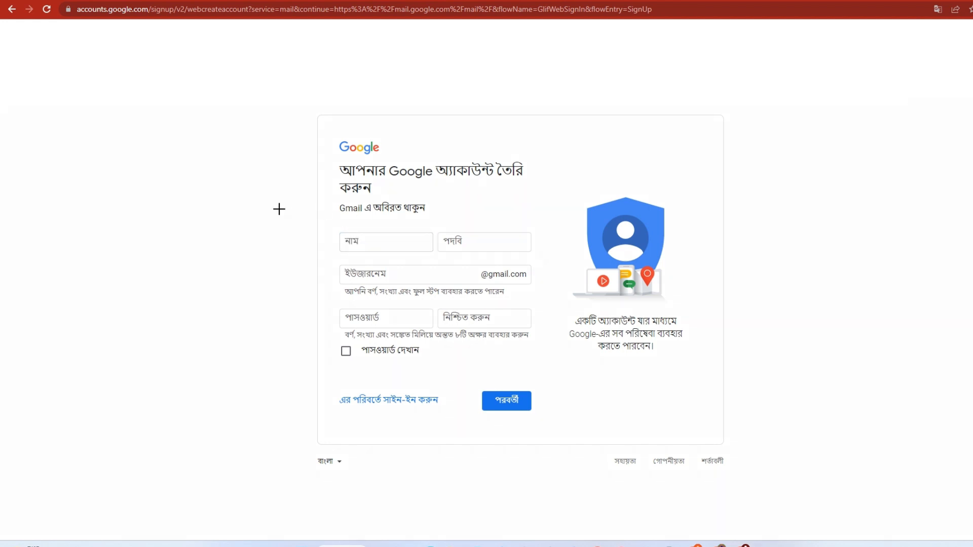
- Fill in the new account holder's first name and last name
mouse_move(348, 120)
left_mouse_down()
mouse_move(683, 456)
mouse_move(710, 459)
left_mouse_up()
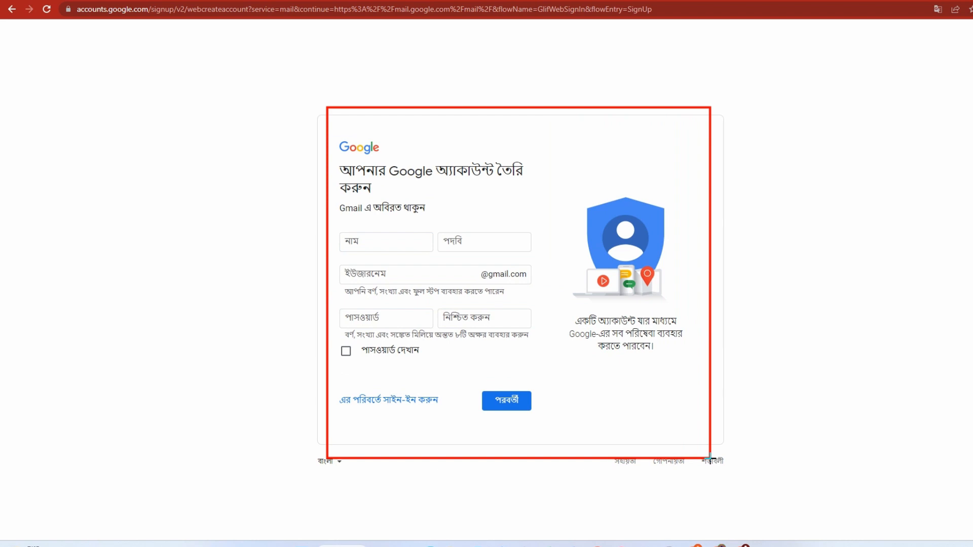
key("ctrl+z")
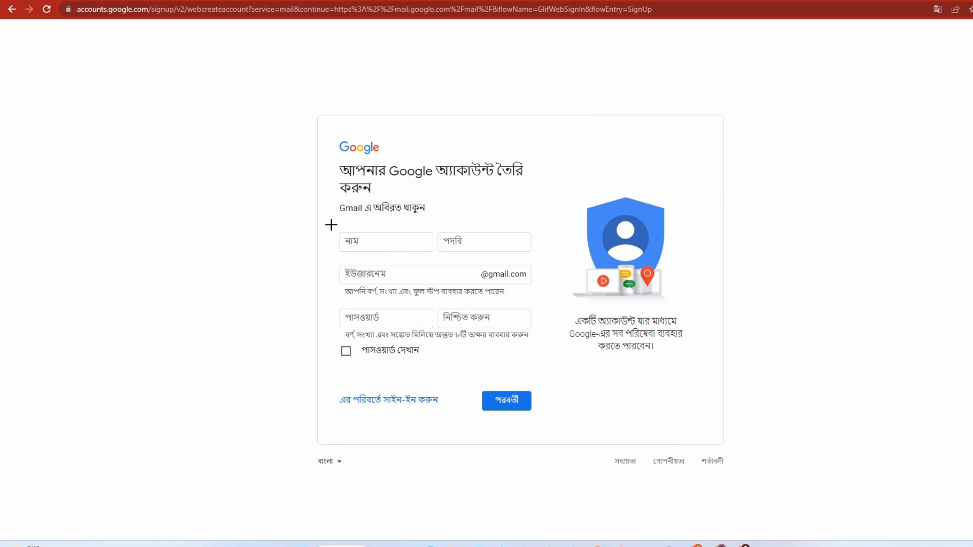
mouse_move(330, 224)
left_mouse_down()
mouse_move(434, 267)
mouse_move(543, 263)
left_mouse_up()
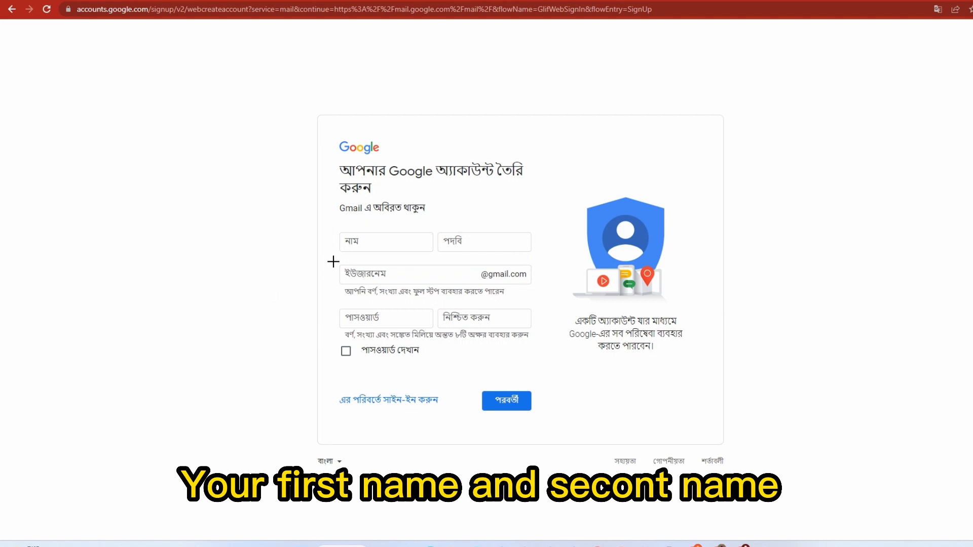
mouse_move(332, 260)
left_mouse_down()
mouse_move(482, 293)
mouse_move(545, 294)
mouse_move(548, 310)
left_mouse_up()
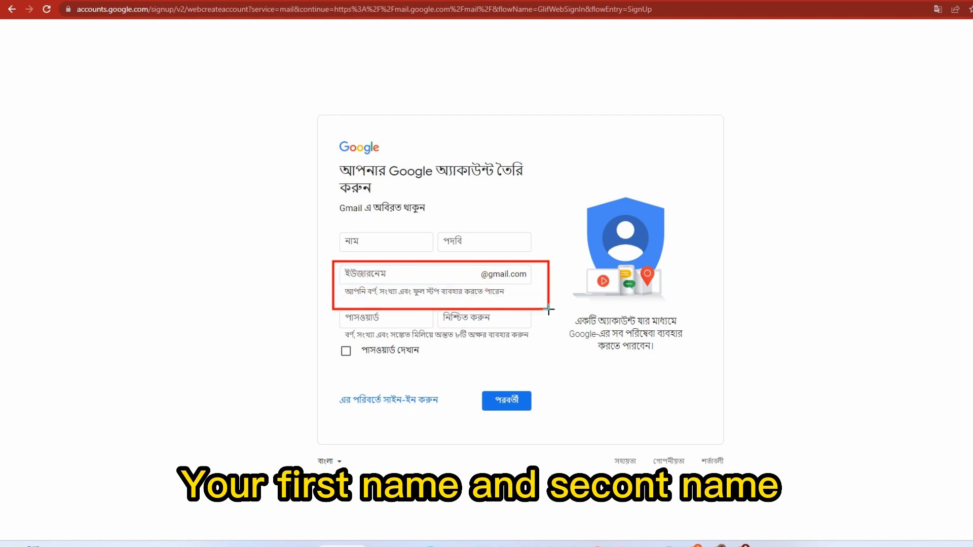
mouse_move(334, 305)
left_mouse_down()
mouse_move(406, 330)
mouse_move(527, 352)
mouse_move(541, 345)
left_mouse_up()
left_click_drag(340, 393, 440, 408)
left_click_drag(469, 374, 547, 422)
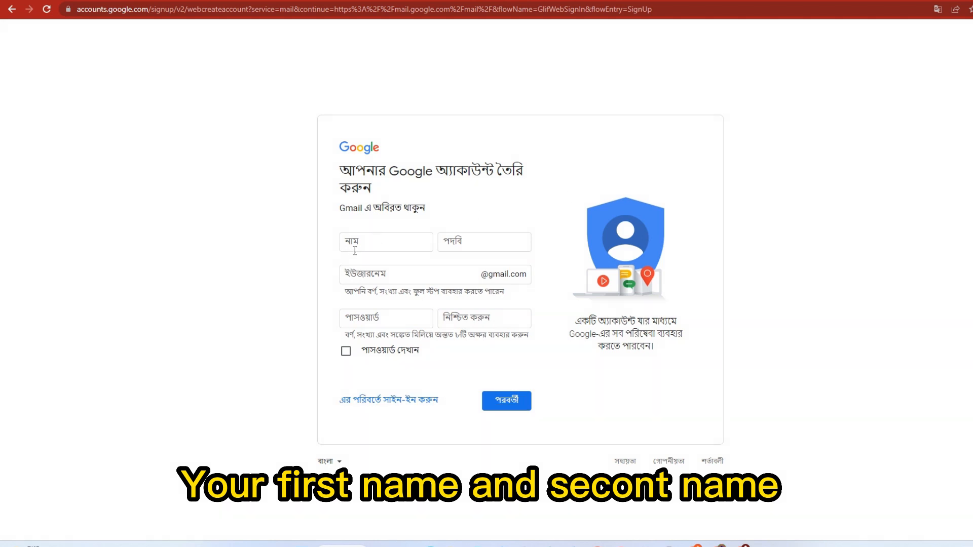
left_click(368, 242)
left_click(458, 239)
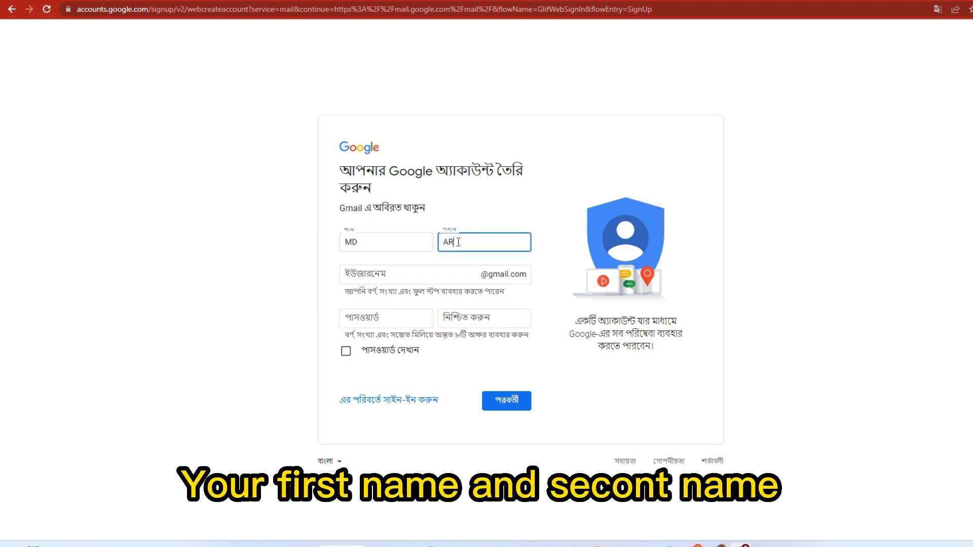
- Enter the chosen Gmail username for the new account
left_click(434, 274)
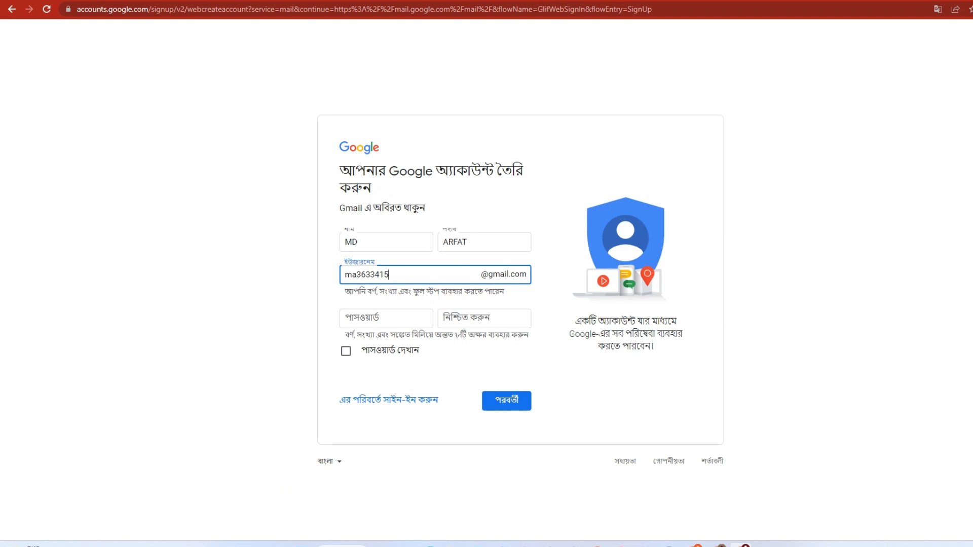
mouse_move(341, 258)
left_mouse_down()
mouse_move(413, 281)
mouse_move(546, 290)
left_mouse_up()
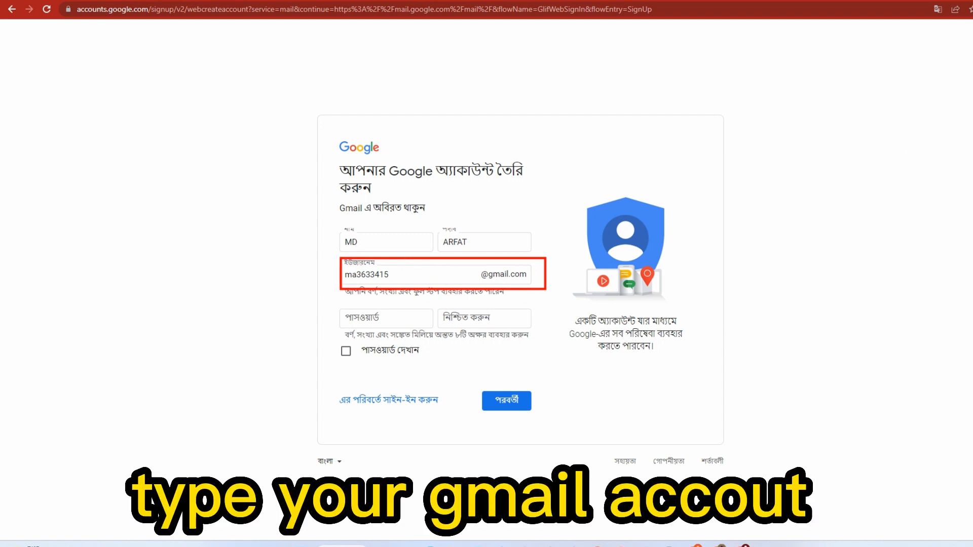
left_click(936, 9)
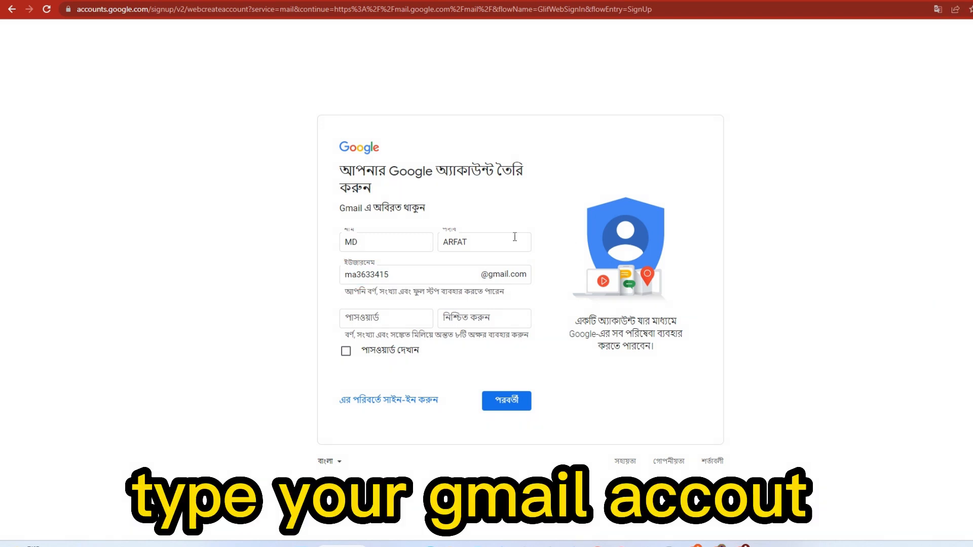
left_click(380, 320)
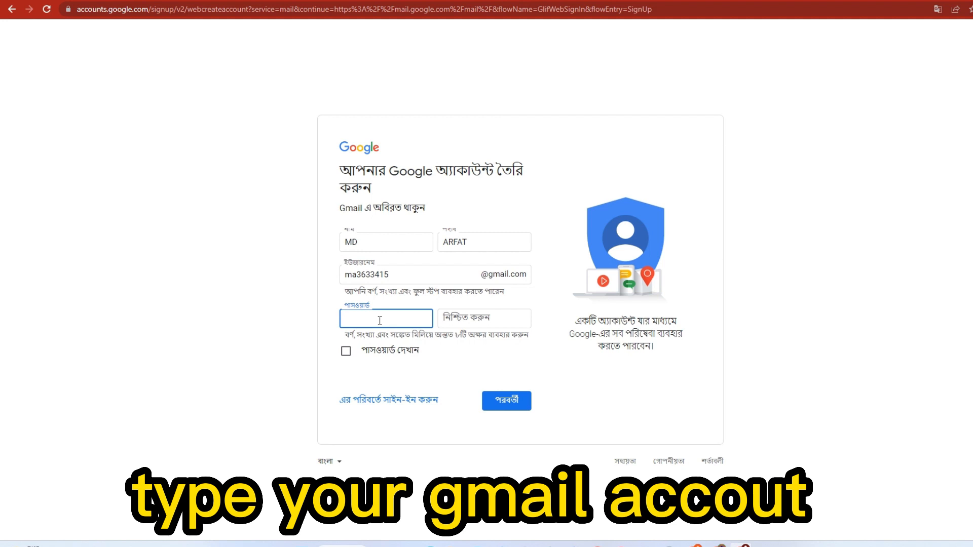
- Enter and confirm the account password, check it with Show password, then continue with পরবর্তী
type("•••••")
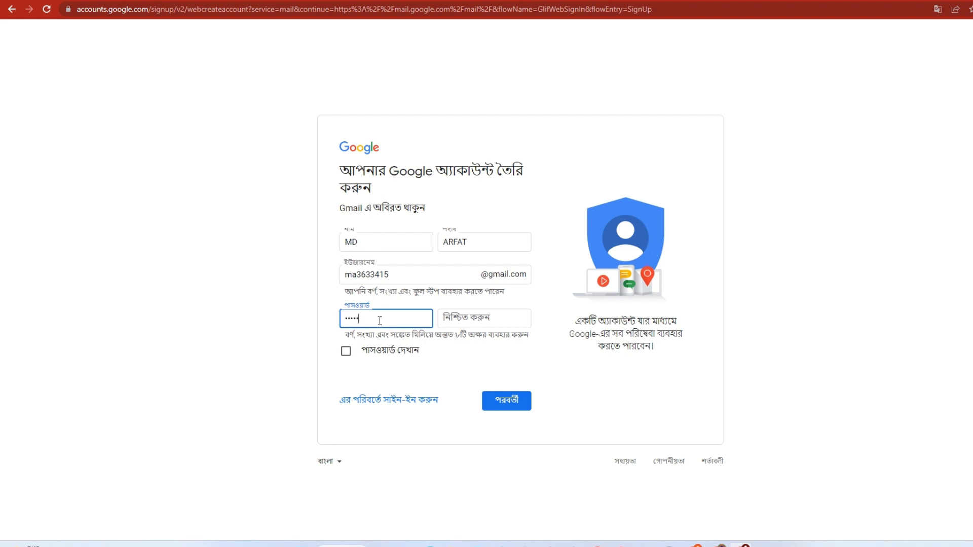
type("•••••")
left_click(469, 318)
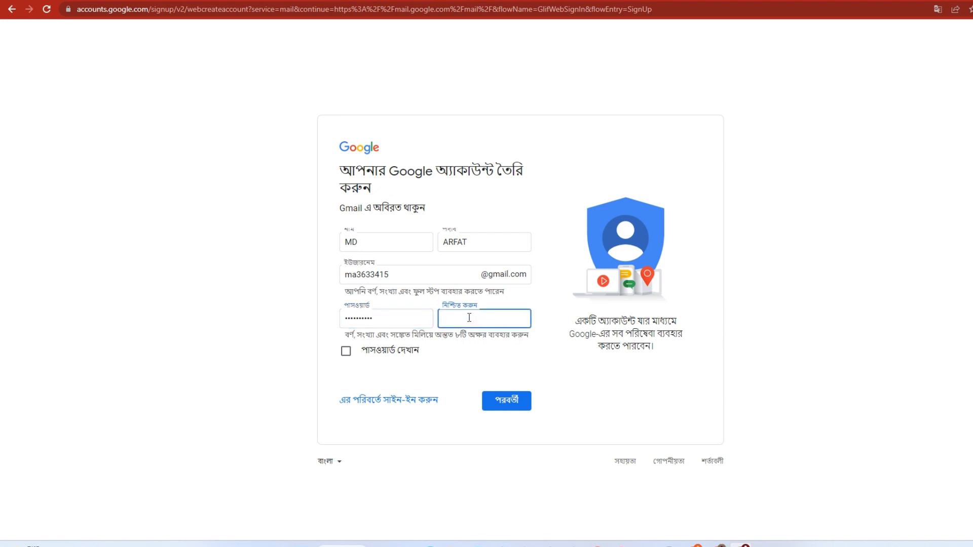
type("••••••••••")
left_click(346, 352)
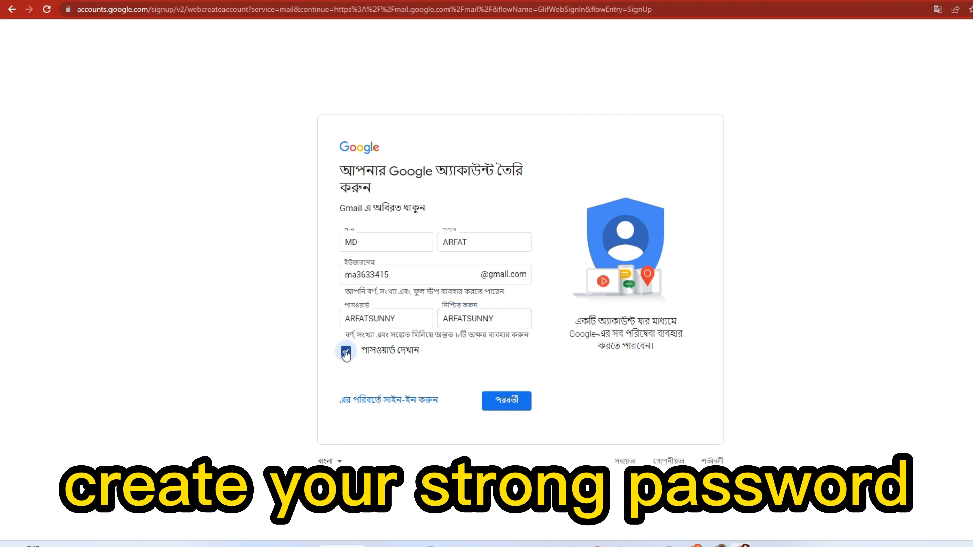
left_click(345, 351)
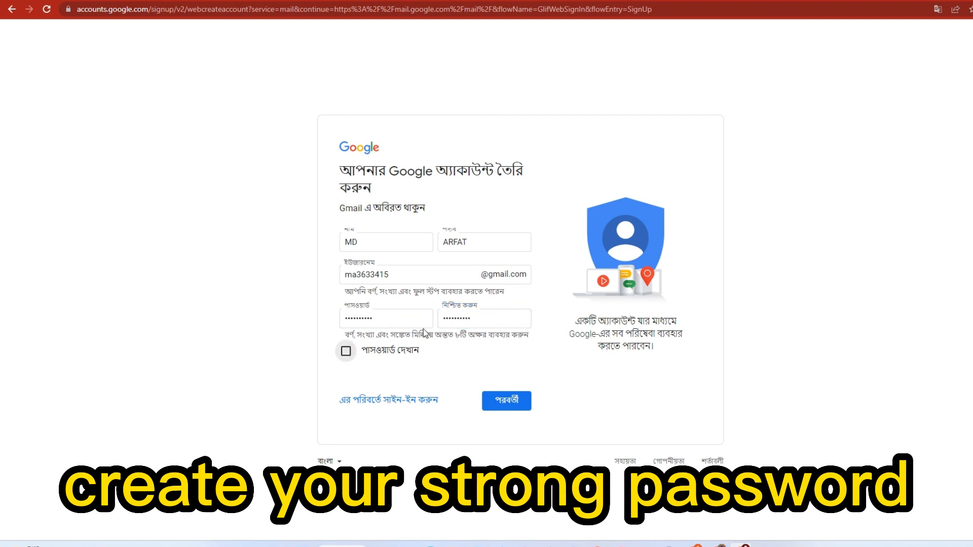
left_click(514, 403)
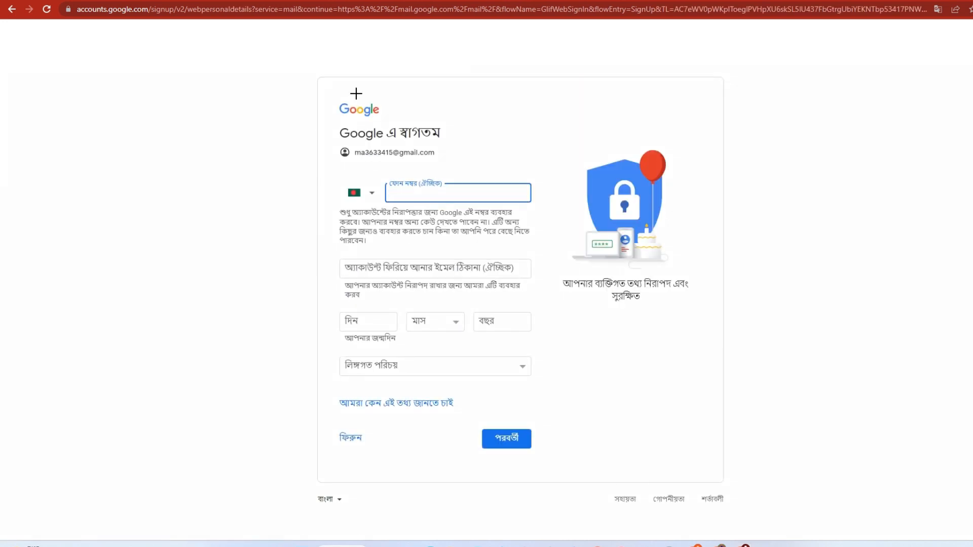
mouse_move(321, 79)
left_mouse_down()
mouse_move(554, 310)
mouse_move(701, 482)
mouse_move(721, 480)
left_mouse_up()
left_click_drag(386, 183, 551, 205)
mouse_move(383, 166)
left_mouse_down()
mouse_move(545, 218)
mouse_move(567, 214)
left_mouse_up()
left_click_drag(343, 306, 546, 347)
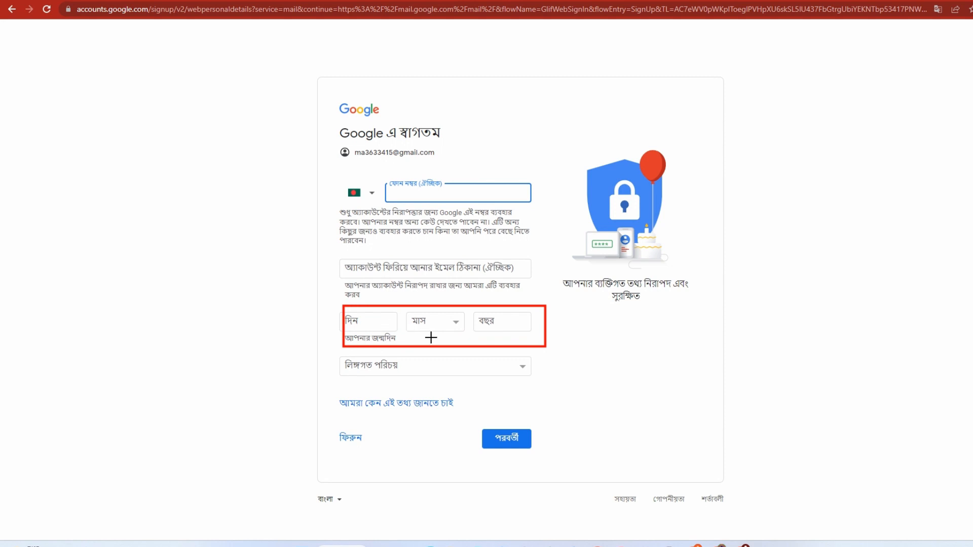
mouse_move(344, 328)
left_mouse_down()
mouse_move(374, 347)
mouse_move(401, 349)
left_mouse_up()
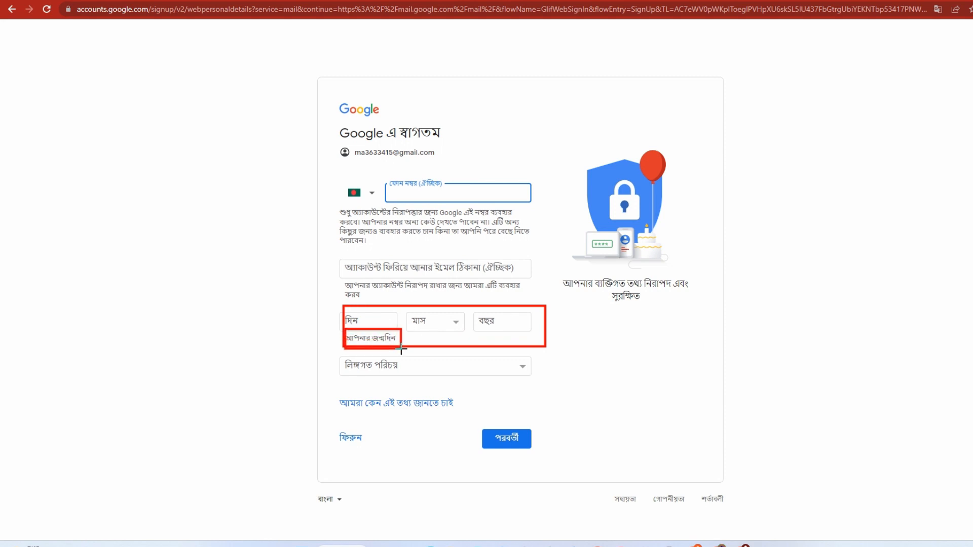
left_click_drag(342, 353, 538, 382)
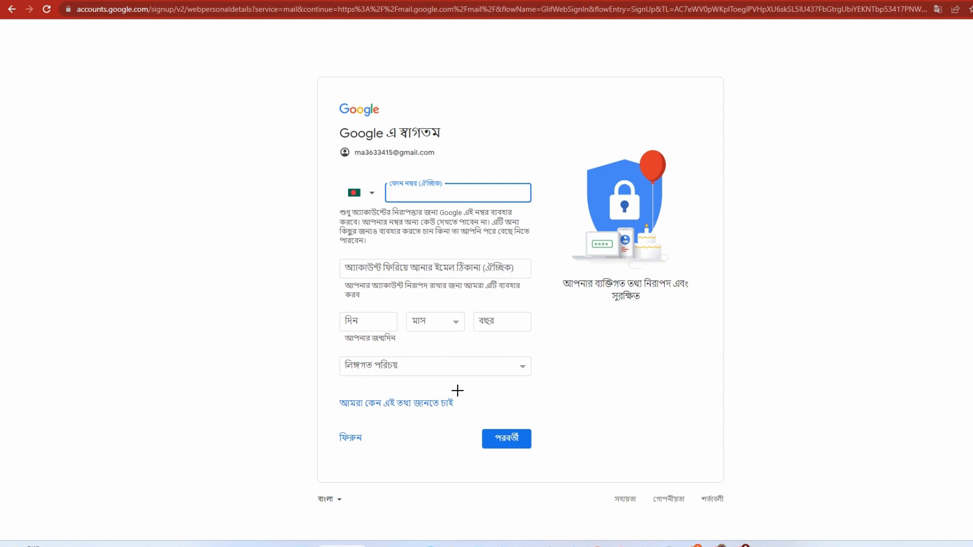
left_click_drag(475, 414, 569, 455)
mouse_move(375, 179)
left_mouse_down()
mouse_move(497, 209)
mouse_move(559, 208)
left_mouse_up()
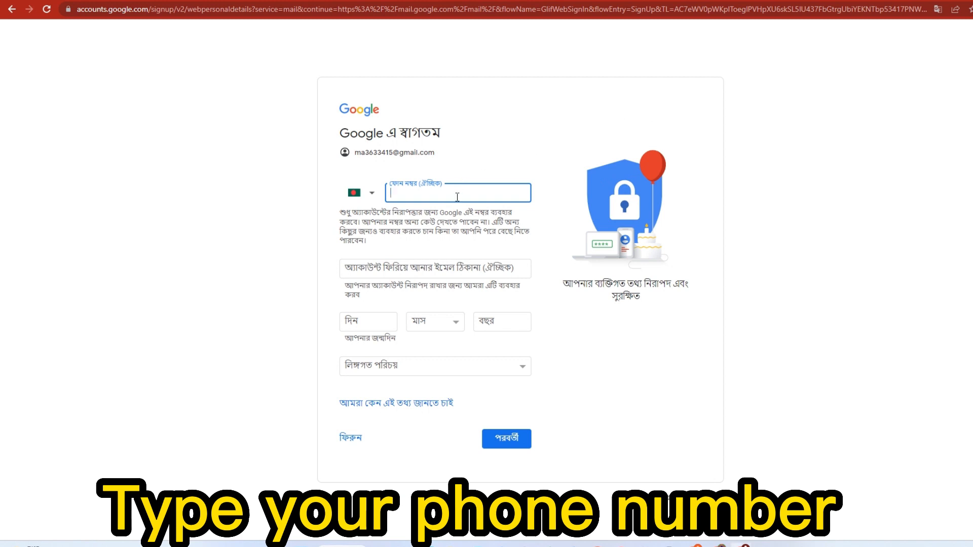
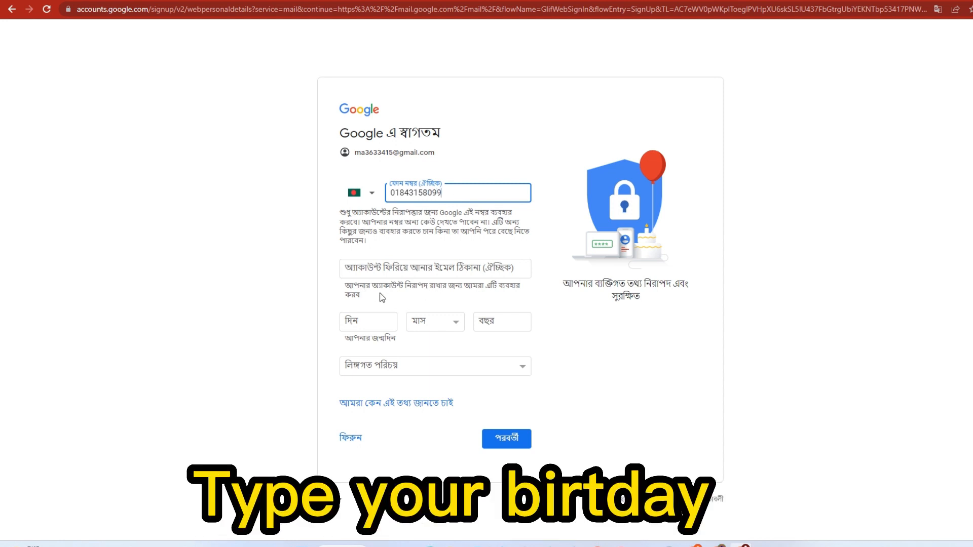
- Enter the phone number and the birthday 03 September 2003
left_click(384, 325)
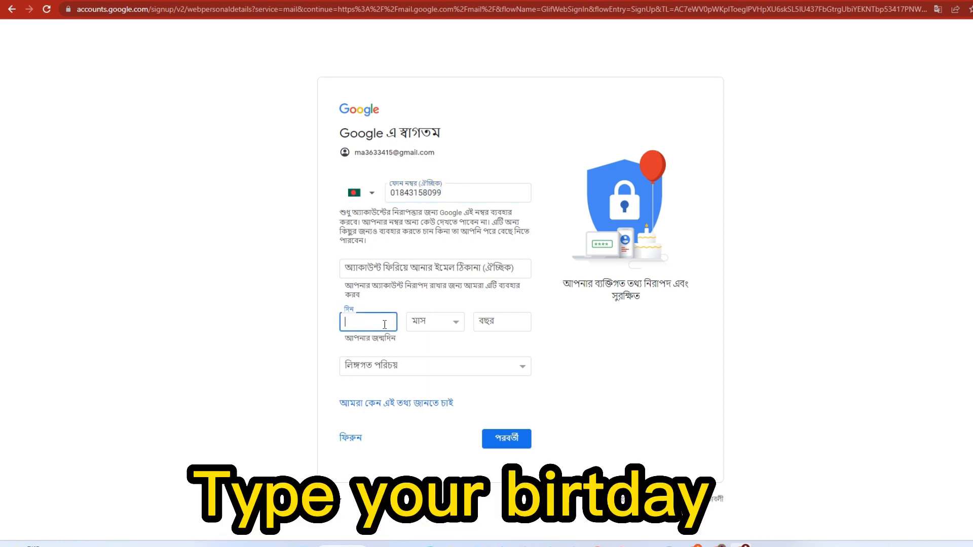
type("03")
left_click(435, 322)
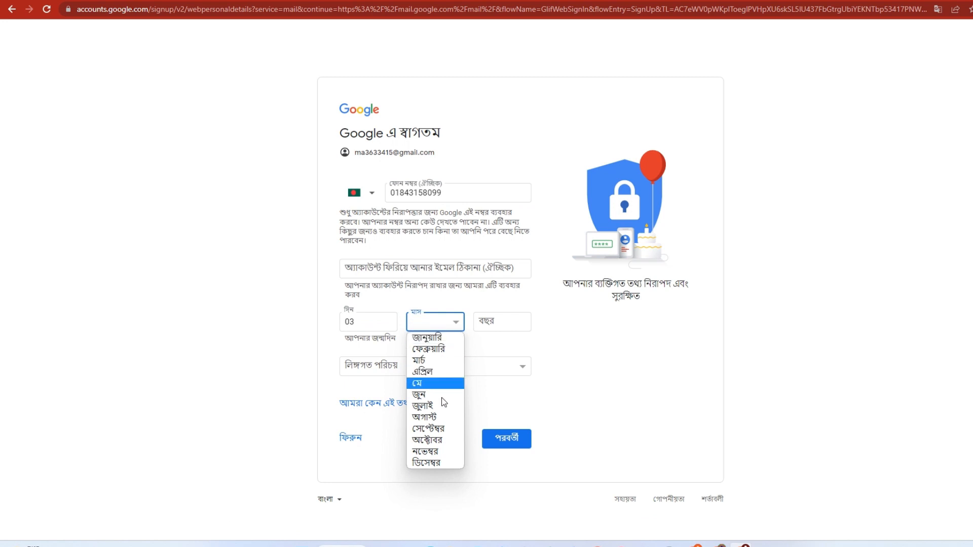
left_click(439, 431)
left_click(512, 326)
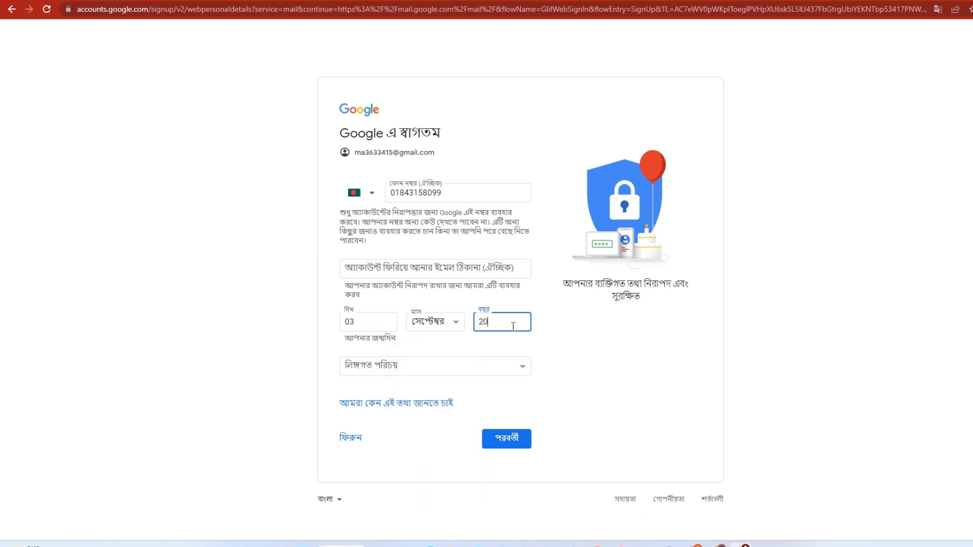
type("2003")
- Set gender to male (পুরুষ) and submit the details with পরবর্তী
left_click(522, 363)
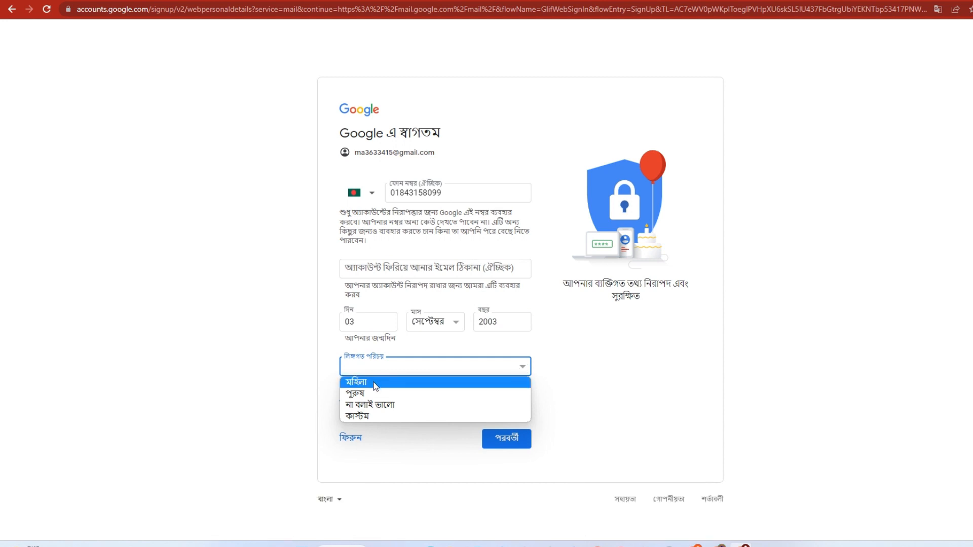
left_click(370, 393)
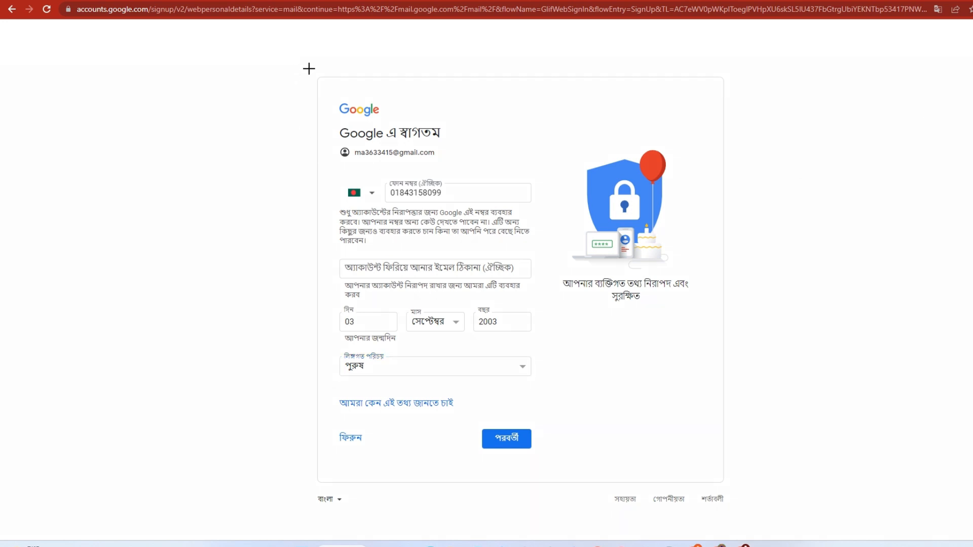
mouse_move(309, 68)
left_mouse_down()
mouse_move(634, 332)
mouse_move(679, 403)
mouse_move(697, 384)
left_mouse_up()
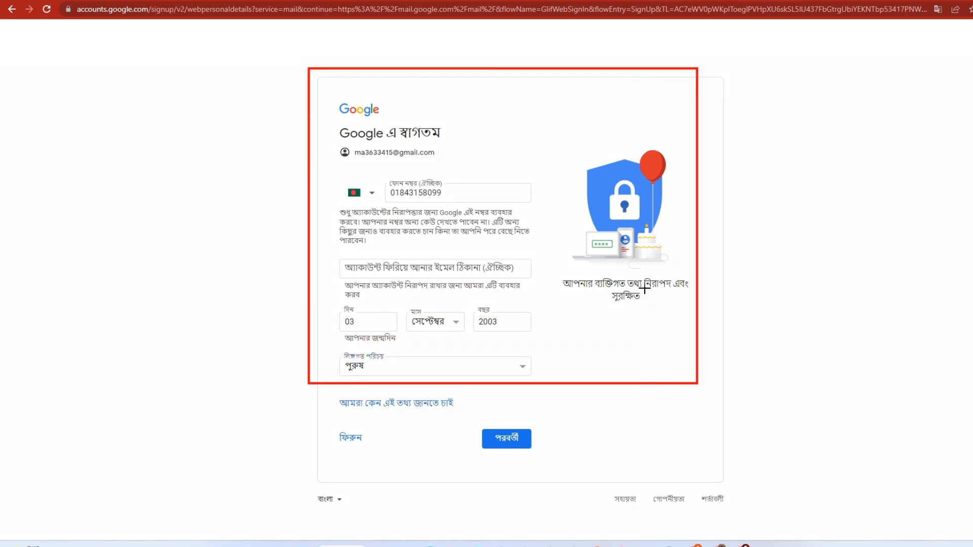
left_click_drag(462, 416, 583, 473)
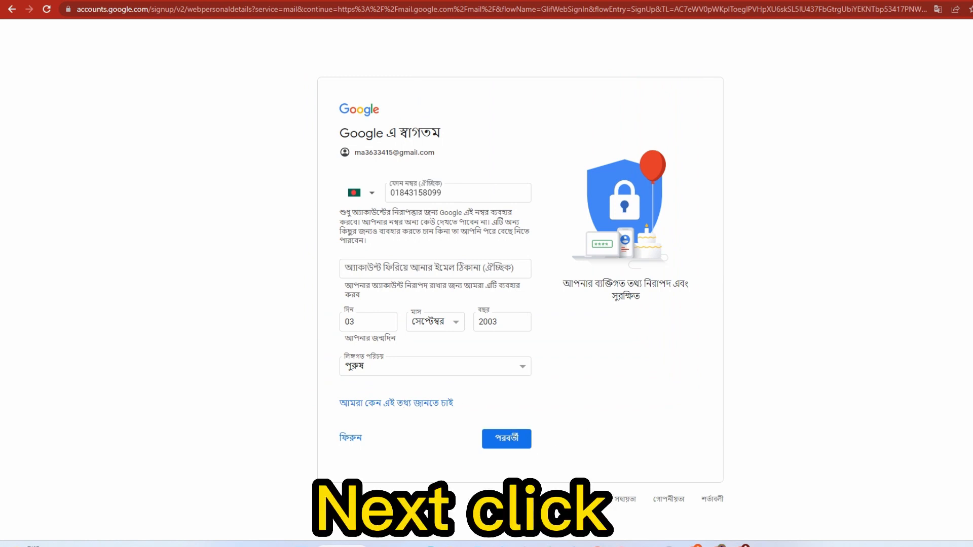
left_click(505, 441)
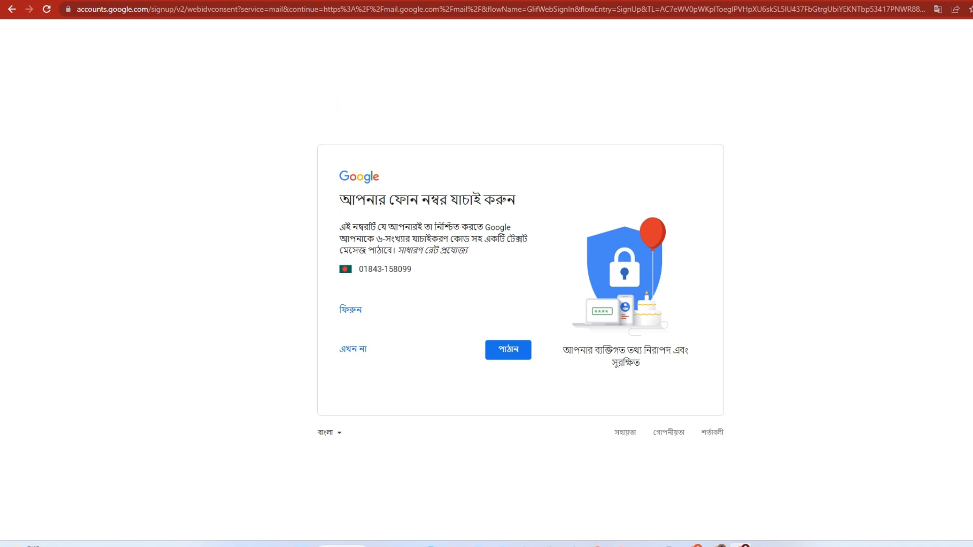
- Send the SMS verification code to the entered phone number with পাঠান
left_click_drag(339, 160, 574, 393)
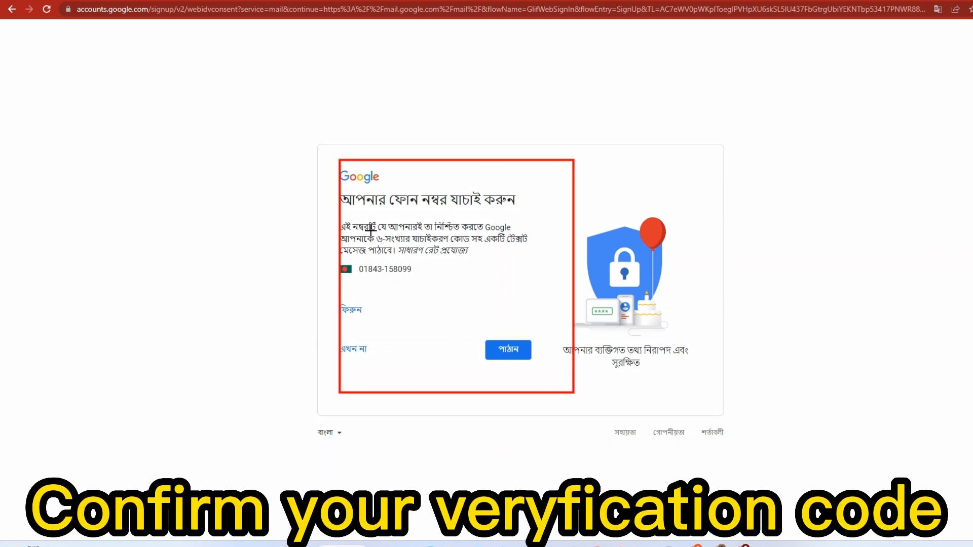
mouse_move(370, 230)
left_mouse_down()
mouse_move(418, 279)
mouse_move(419, 266)
left_mouse_up()
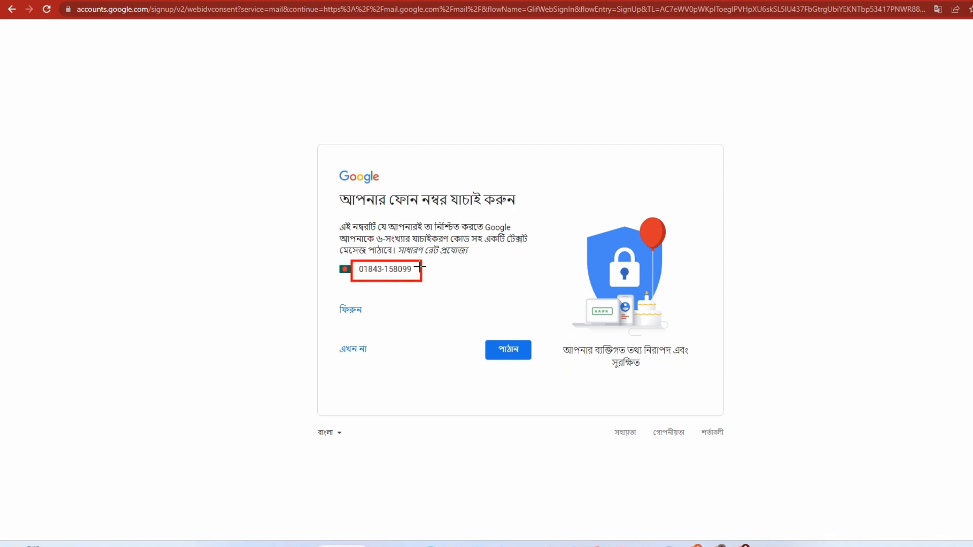
left_click_drag(488, 336, 574, 389)
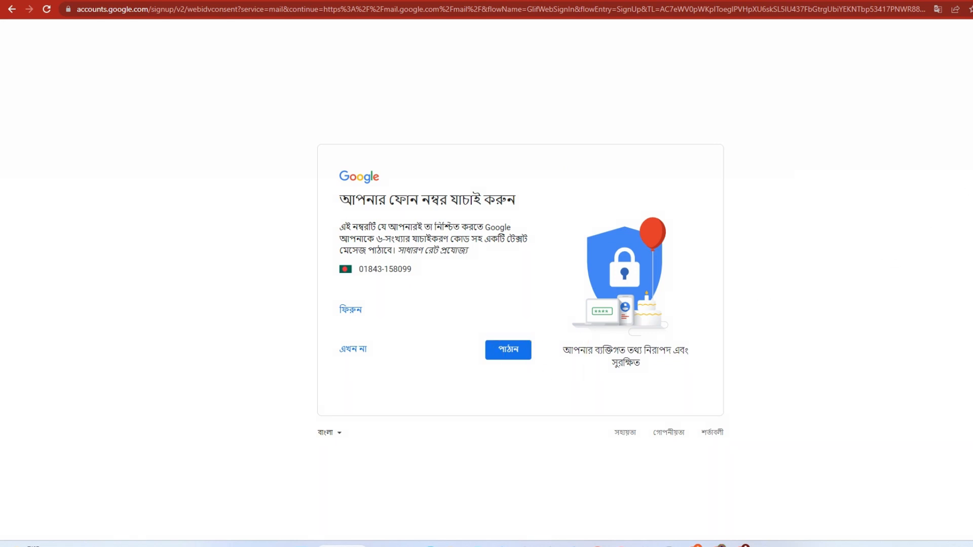
left_click(509, 351)
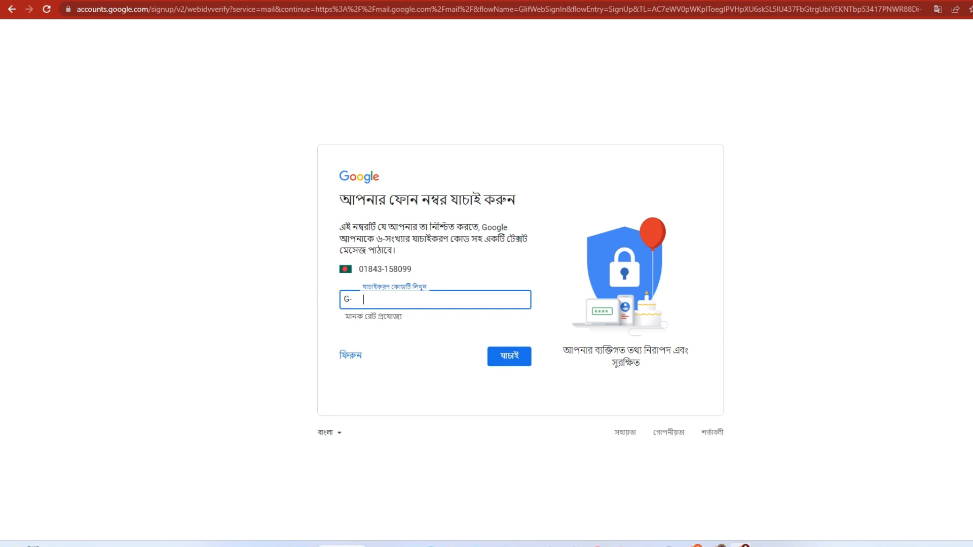
- Enter the texted verification code and confirm it with যাচাই
mouse_move(326, 279)
left_mouse_down()
mouse_move(520, 338)
mouse_move(536, 328)
left_mouse_up()
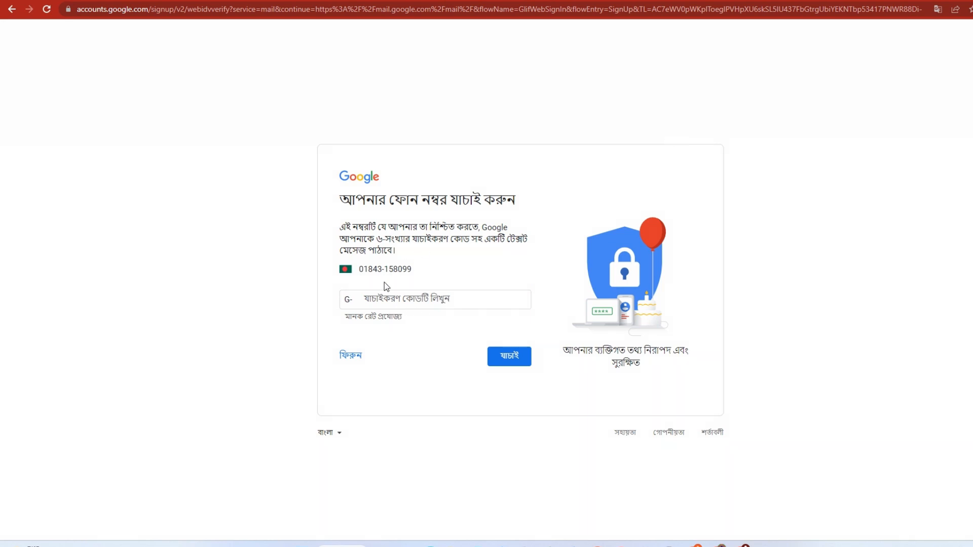
left_click(388, 301)
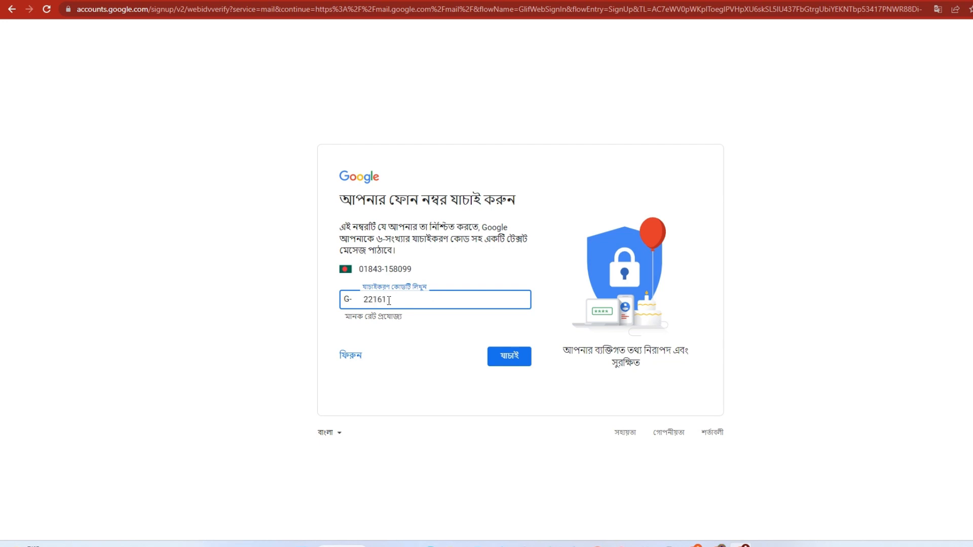
left_click(503, 357)
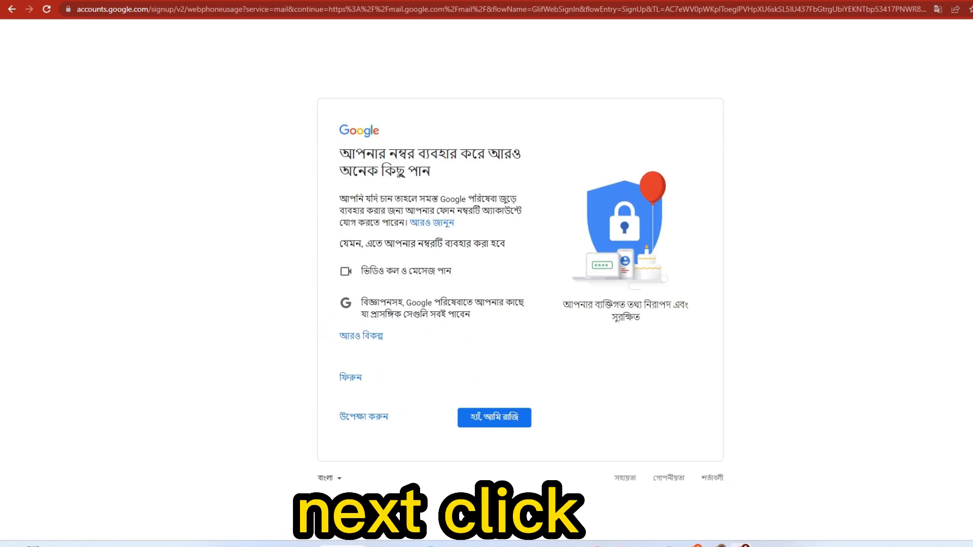
- Accept using the phone number across Google services with হ্যাঁ, আমি রাজি
mouse_move(331, 104)
left_mouse_down()
mouse_move(545, 346)
mouse_move(606, 443)
mouse_move(709, 450)
left_mouse_up()
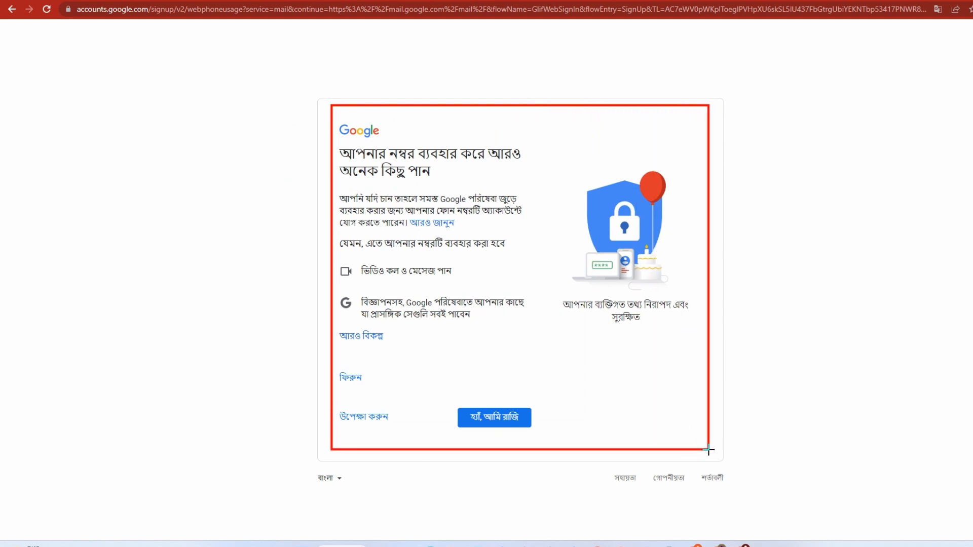
left_click_drag(357, 262, 455, 290)
left_click_drag(357, 293, 536, 336)
left_click_drag(448, 401, 554, 436)
key("Escape")
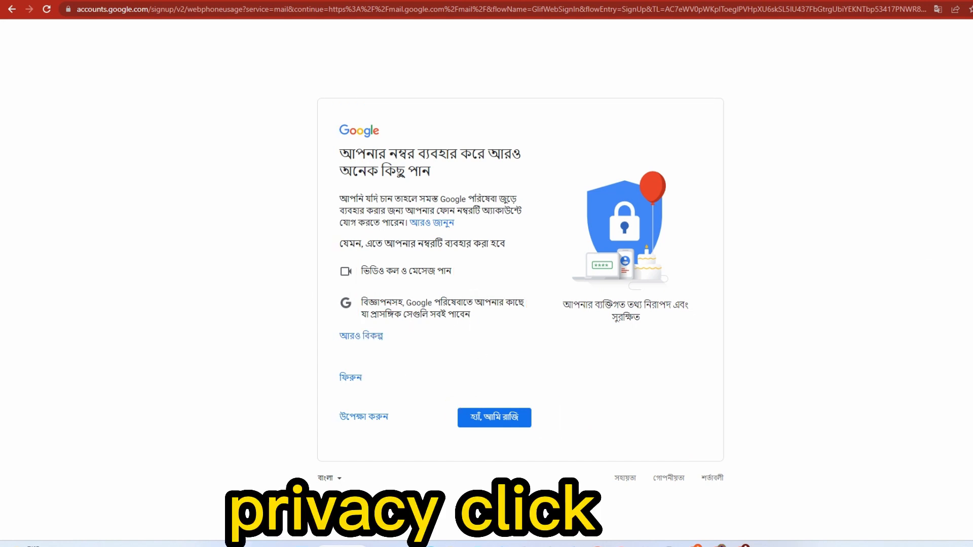
left_click(487, 417)
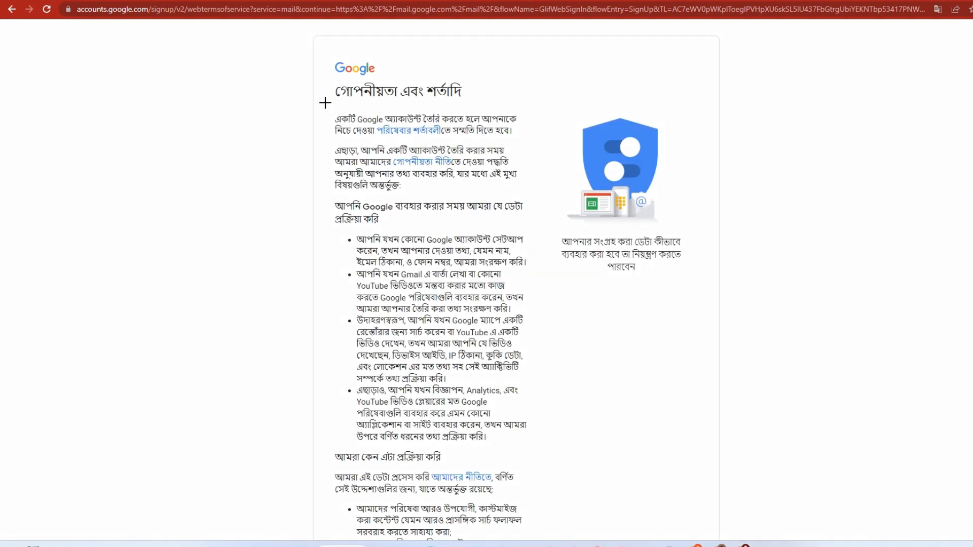
- Scroll to the end of the privacy and terms page and agree with আমি সম্মত
mouse_move(325, 45)
left_mouse_down()
mouse_move(400, 114)
mouse_move(561, 501)
mouse_move(586, 546)
mouse_move(590, 539)
left_mouse_up()
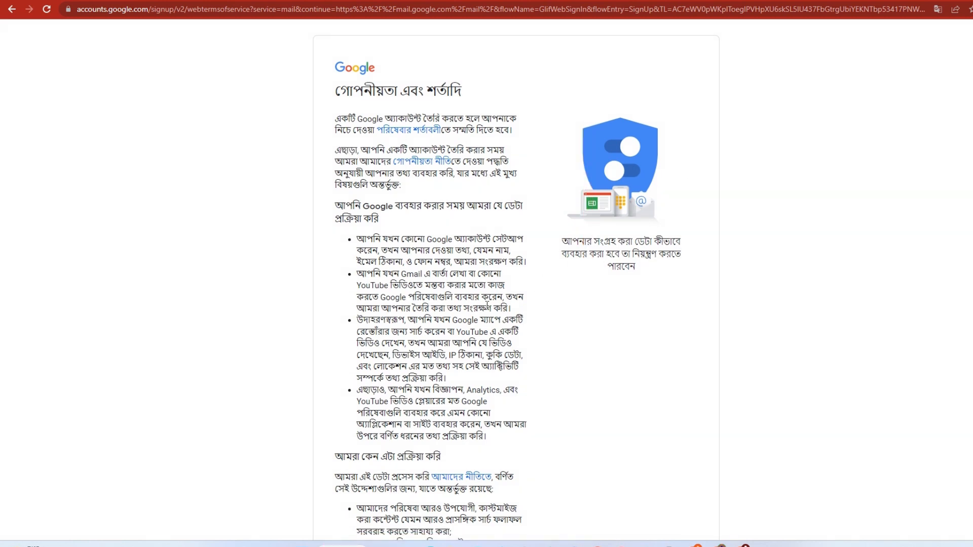
scroll(547, 282, "down", 11)
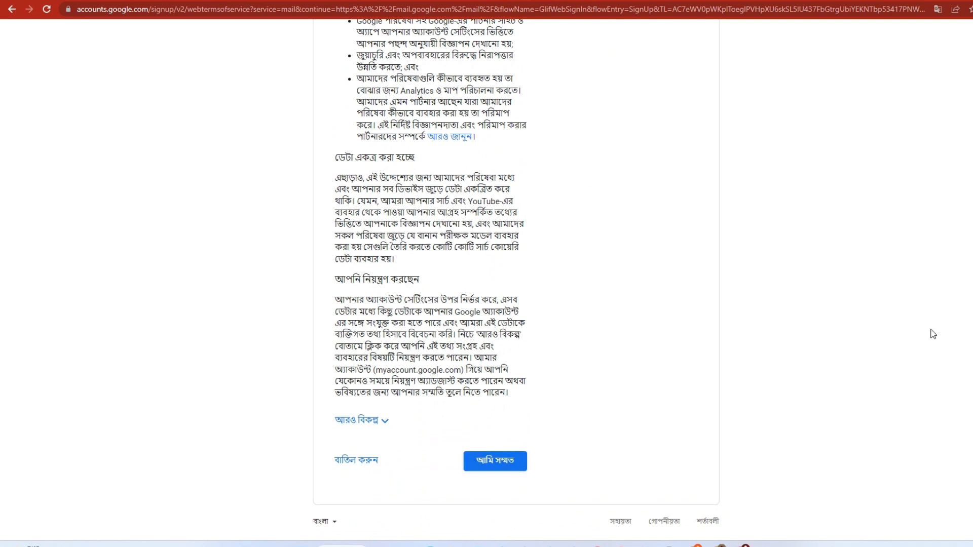
left_click_drag(460, 448, 540, 502)
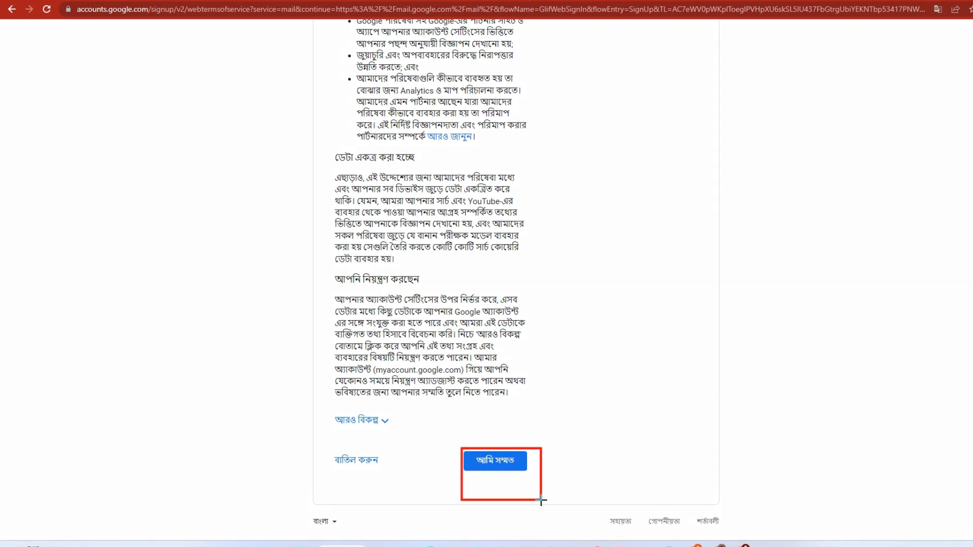
left_click(498, 462)
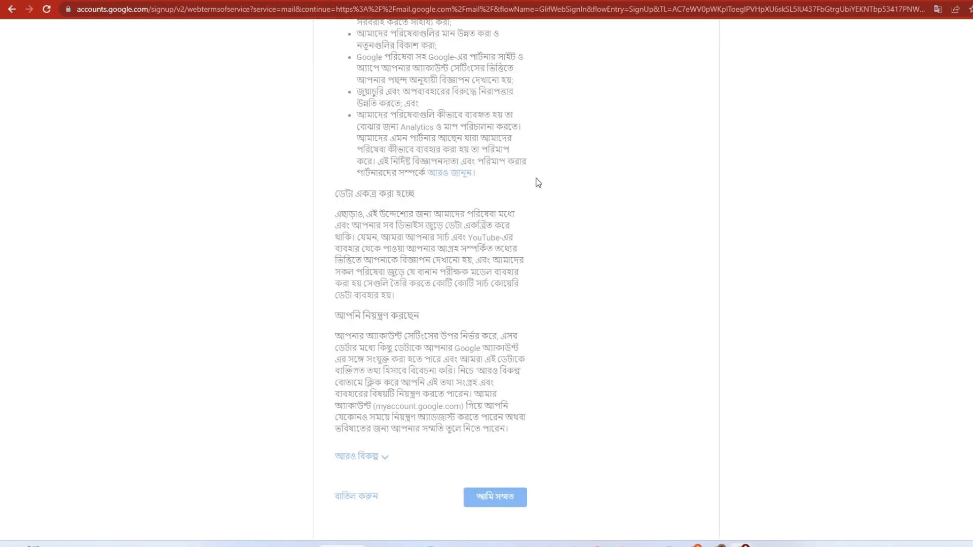